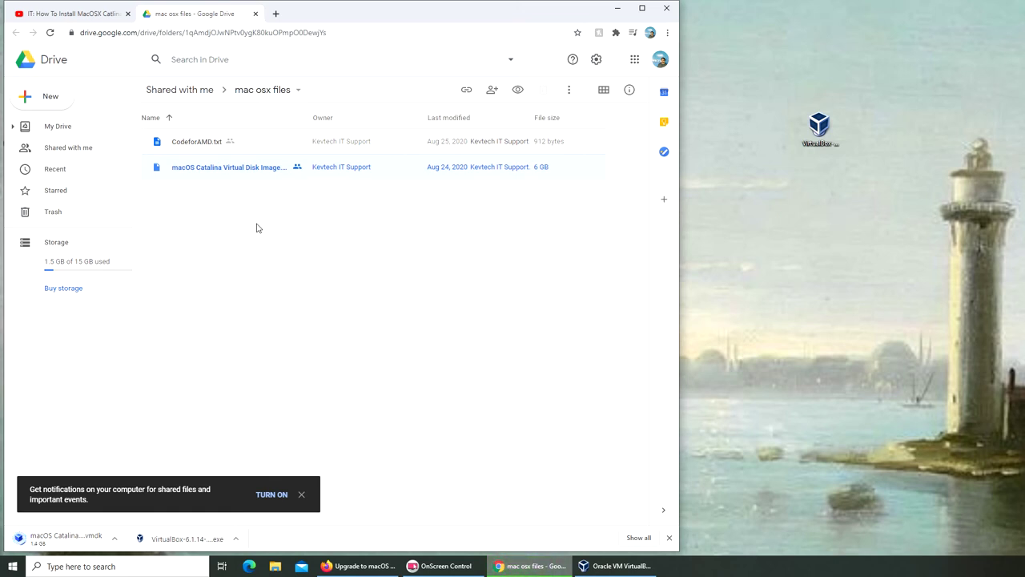
Step: Switch back to the YouTube tutorial tab while the Catalina .vmdk downloads
{"action": "left_click", "coordinate": [69, 13]}
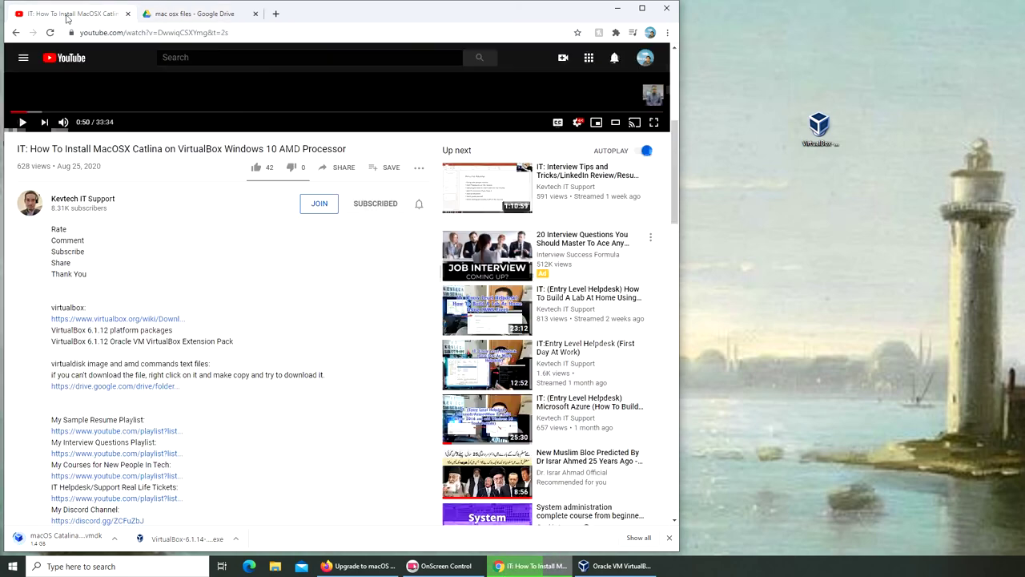
Step: Scroll through the tutorial's video description to check its links
{"action": "scroll", "coordinate": [113, 315], "scroll_direction": "up", "scroll_amount": 5}
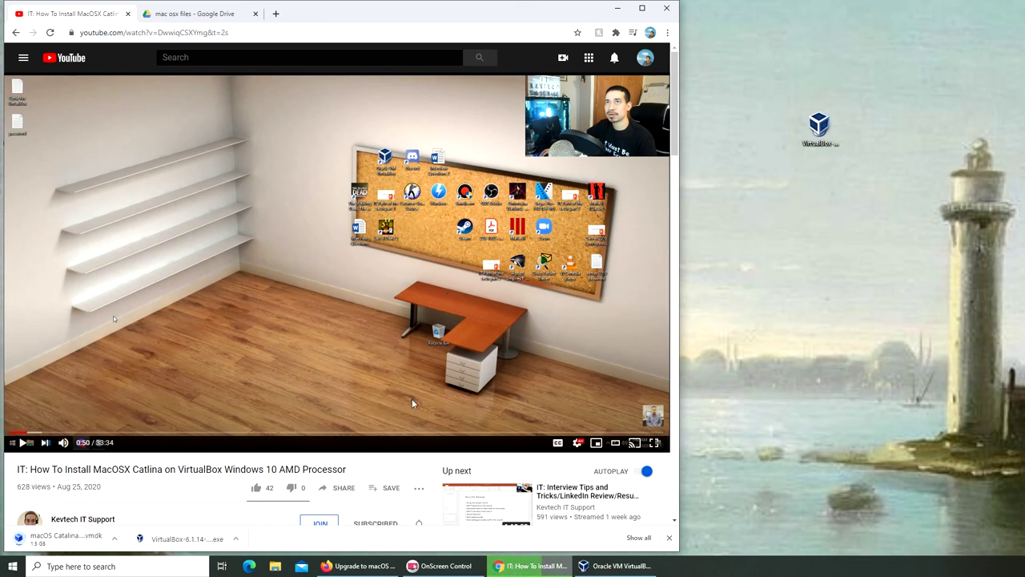
{"action": "scroll", "coordinate": [207, 465], "scroll_direction": "down", "scroll_amount": 3}
{"action": "scroll", "coordinate": [337, 446], "scroll_direction": "down", "scroll_amount": 3}
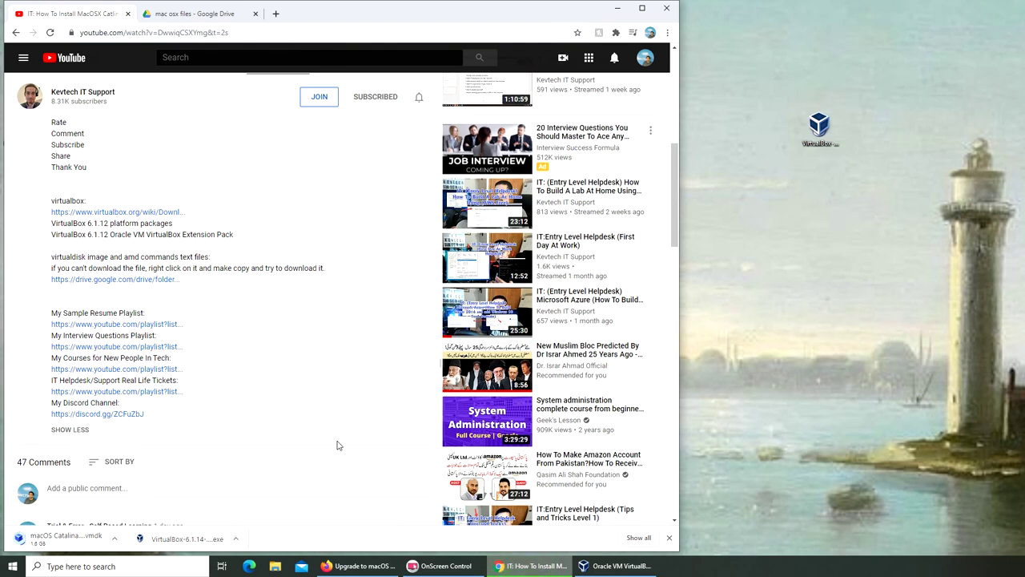
{"action": "scroll", "coordinate": [337, 446], "scroll_direction": "up", "scroll_amount": 6}
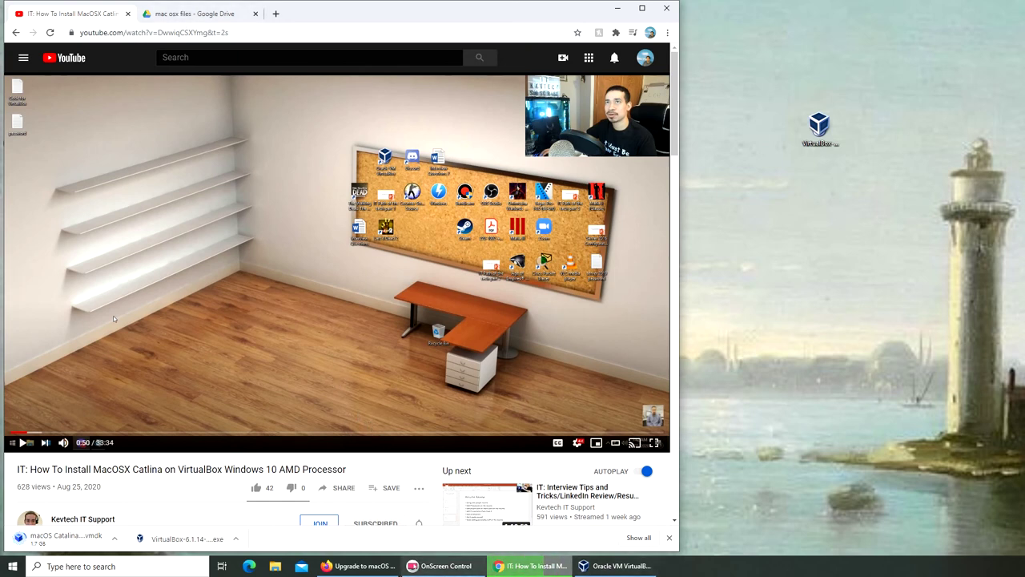
Step: Briefly bring up and minimize the LinkedIn Learning window, then show the kevtech folder
{"action": "left_click", "coordinate": [359, 565]}
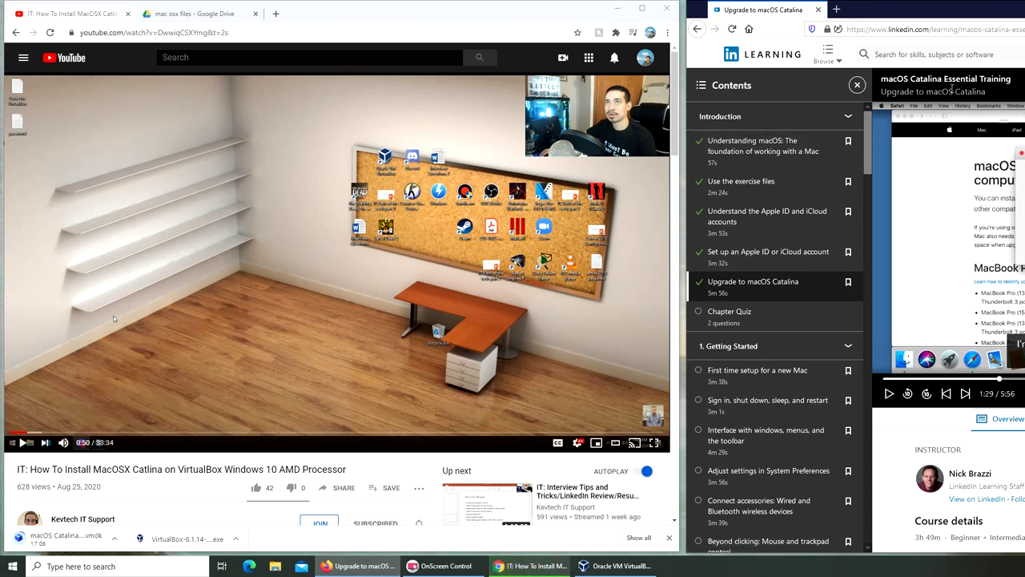
{"action": "key", "text": "super+Down"}
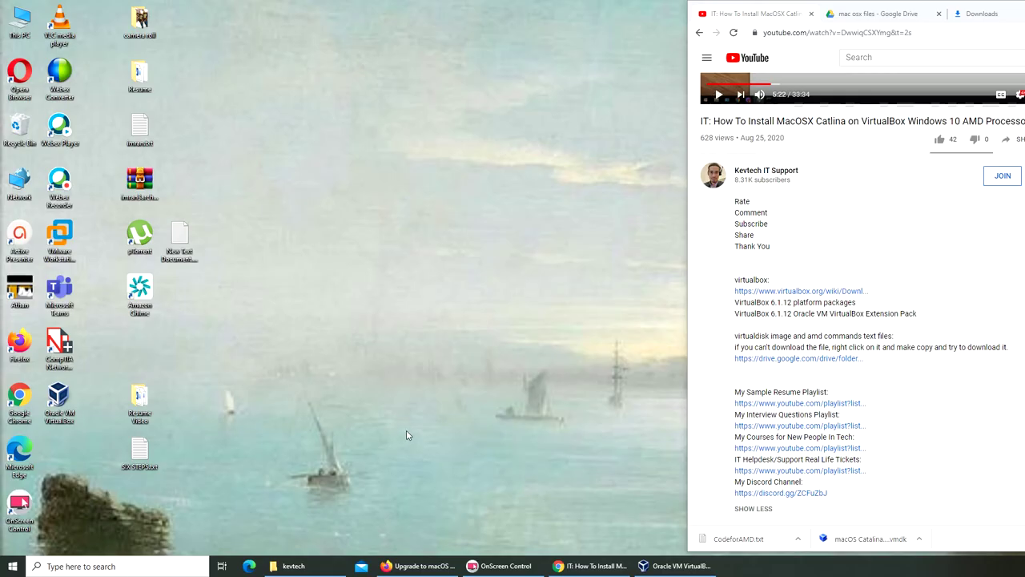
{"action": "left_click", "coordinate": [293, 566]}
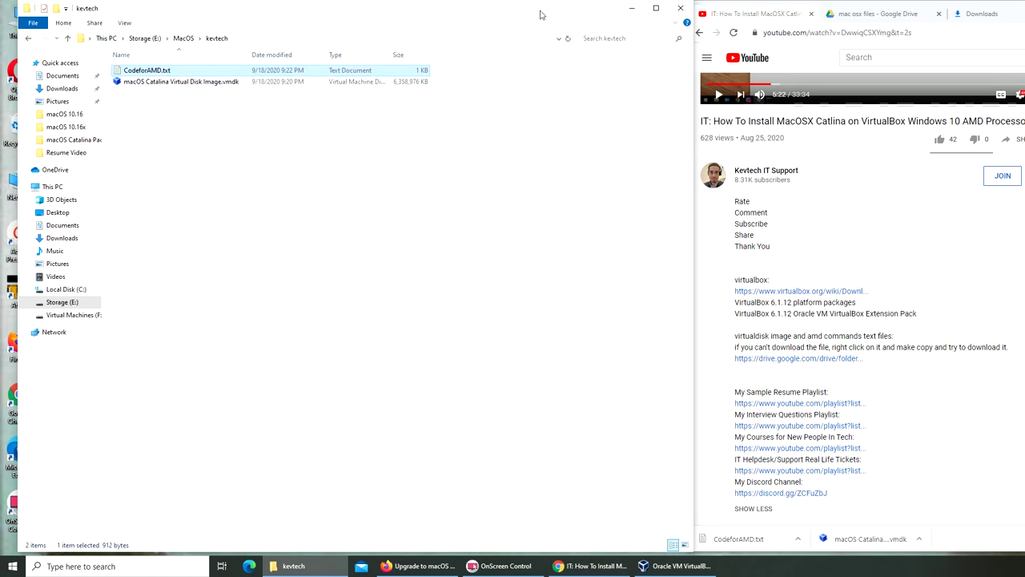
Step: Minimize the kevtech folder window and launch VirtualBox from its desktop shortcut
{"action": "left_click", "coordinate": [630, 9]}
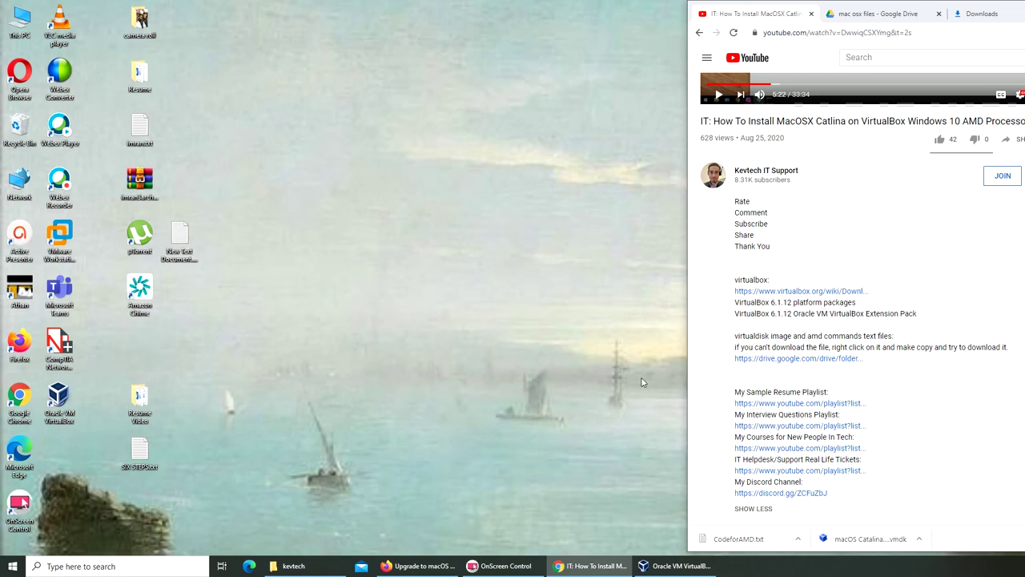
{"action": "left_click", "coordinate": [59, 404]}
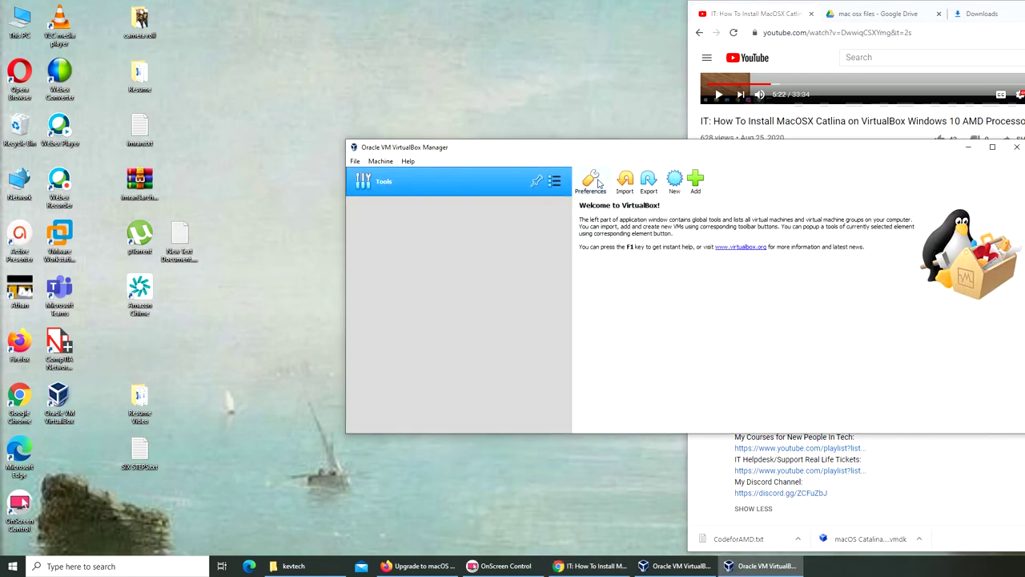
Step: Start a new virtual machine named macOS and raise its memory to 8192 MB
{"action": "left_click", "coordinate": [680, 185]}
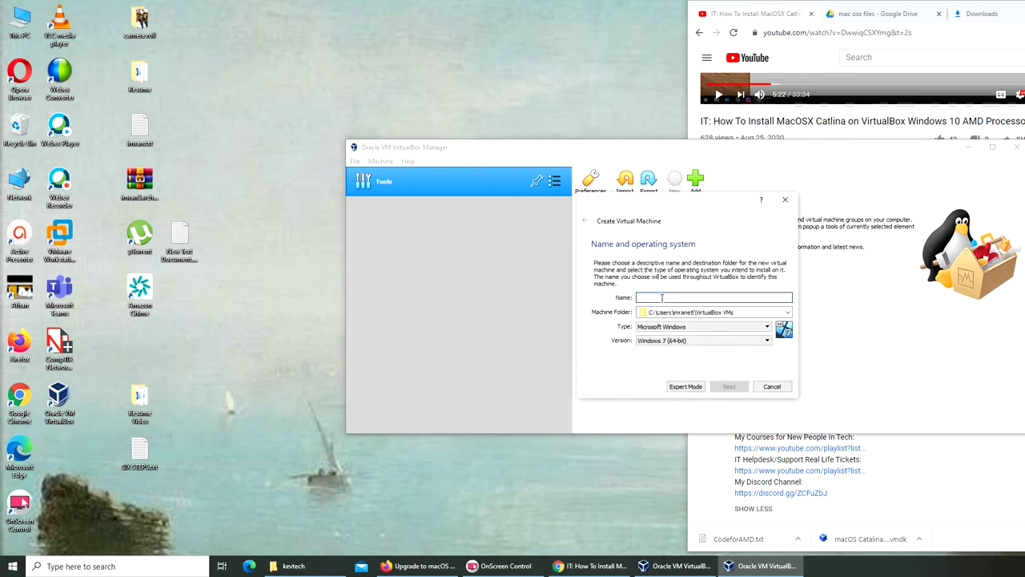
{"action": "type", "text": "macOS"}
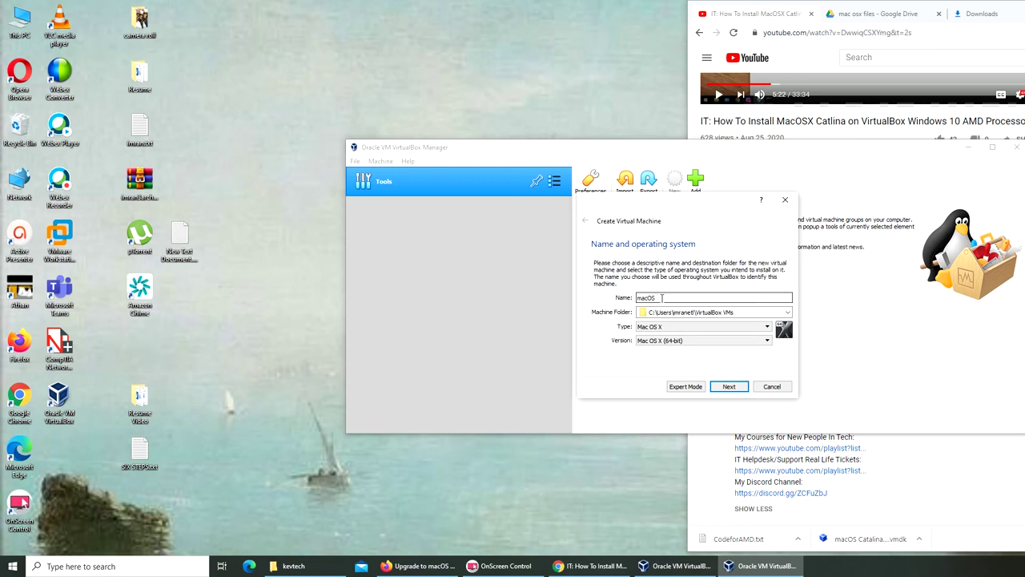
{"action": "left_click", "coordinate": [728, 386]}
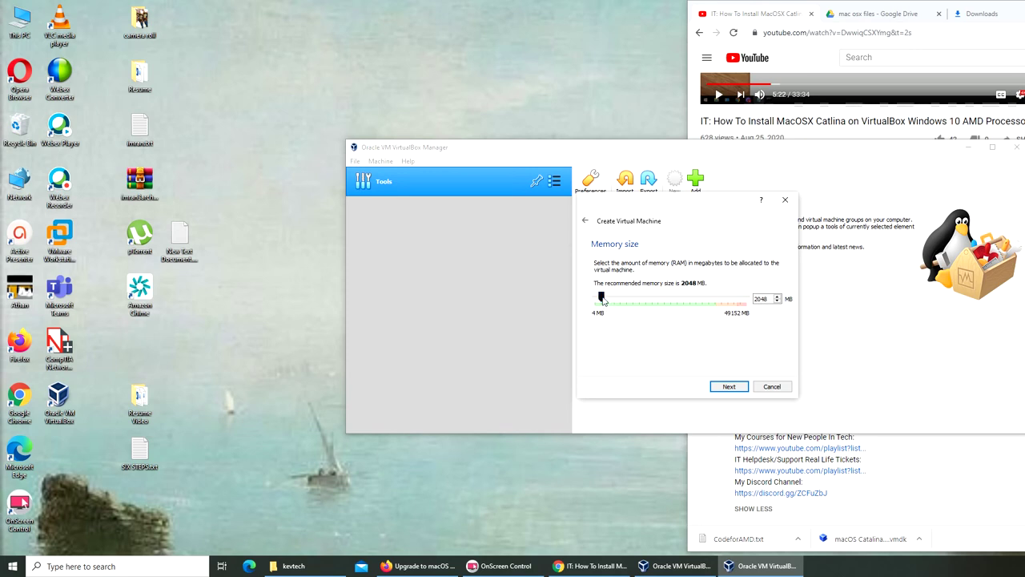
{"action": "left_click_drag", "start_coordinate": [602, 298], "coordinate": [621, 302]}
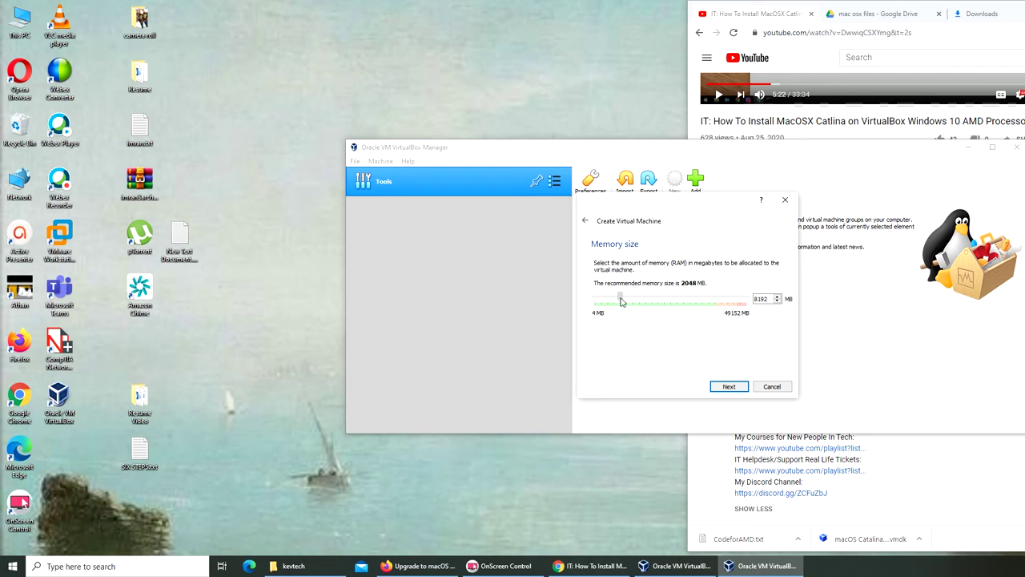
{"action": "left_click", "coordinate": [725, 389]}
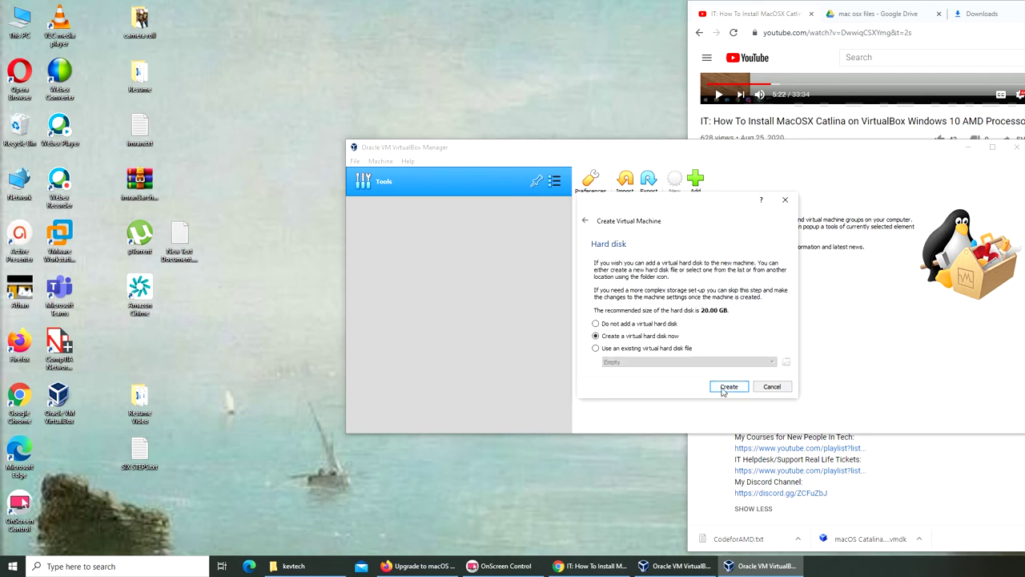
Step: Give it a new 120 GB dynamically allocated VDI disk and finish creating it
{"action": "left_click", "coordinate": [729, 387]}
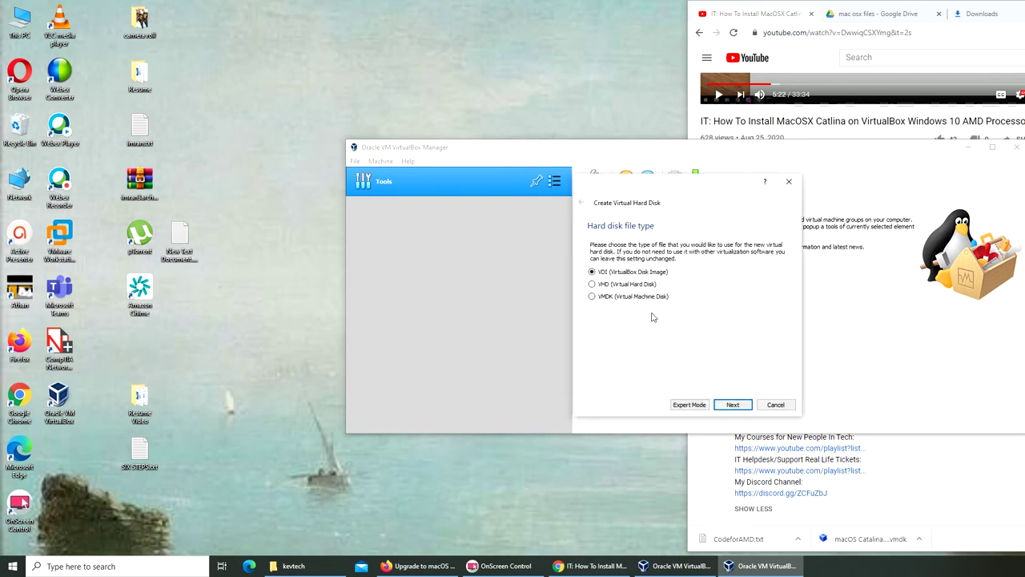
{"action": "left_click", "coordinate": [733, 405]}
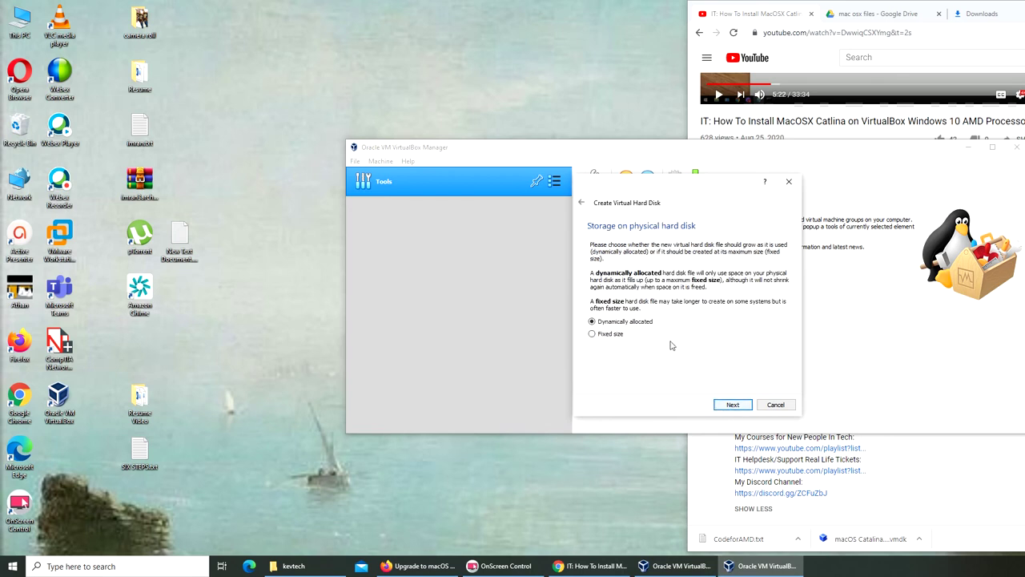
{"action": "left_click", "coordinate": [733, 404]}
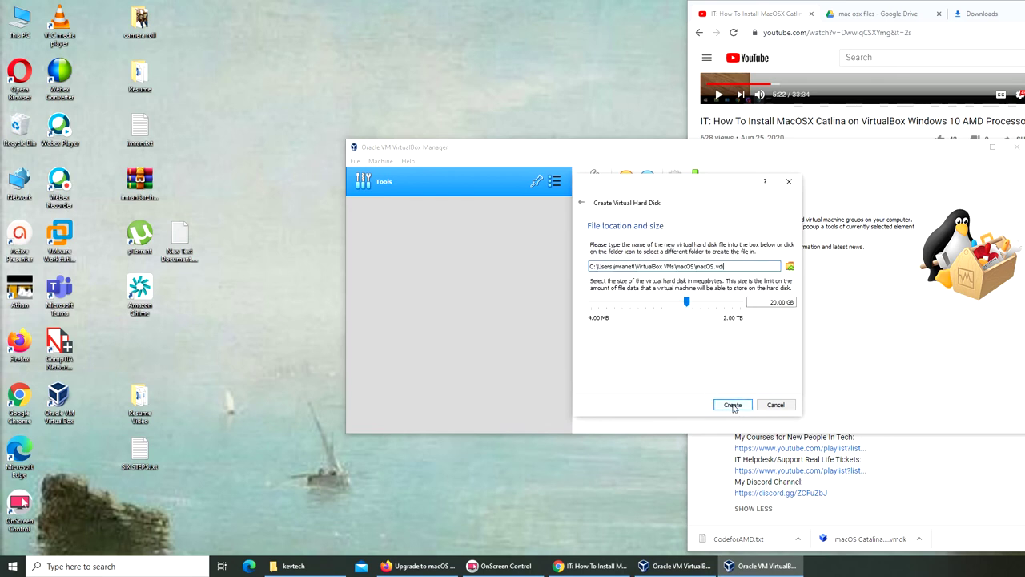
{"action": "left_click", "coordinate": [758, 304]}
{"action": "type", "text": "1"}
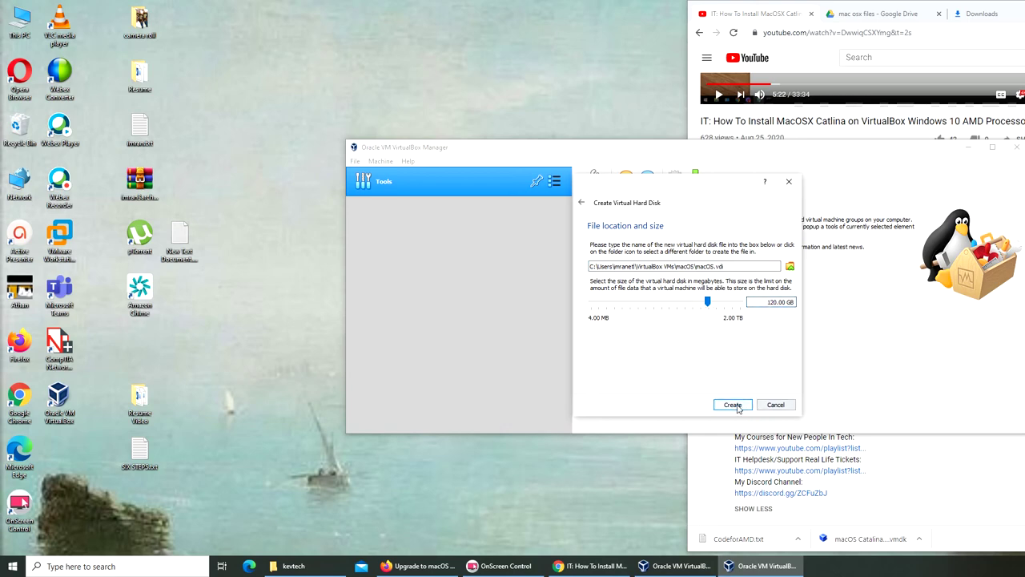
{"action": "left_click", "coordinate": [734, 405]}
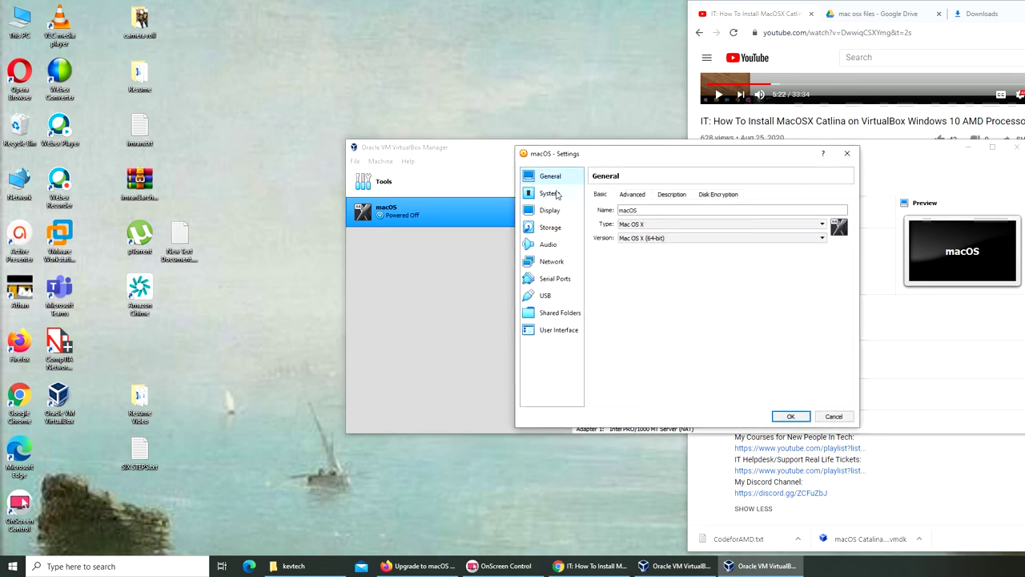
Step: Remove Floppy from the macOS VM's boot order in System settings
{"action": "left_click", "coordinate": [634, 197]}
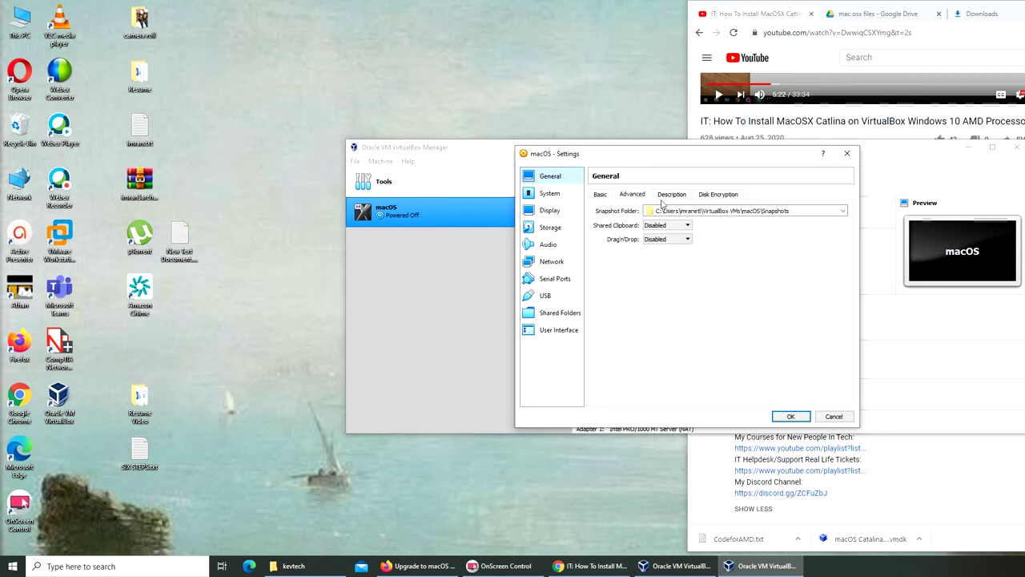
{"action": "left_click", "coordinate": [671, 195]}
{"action": "left_click", "coordinate": [600, 194]}
{"action": "left_click", "coordinate": [550, 193]}
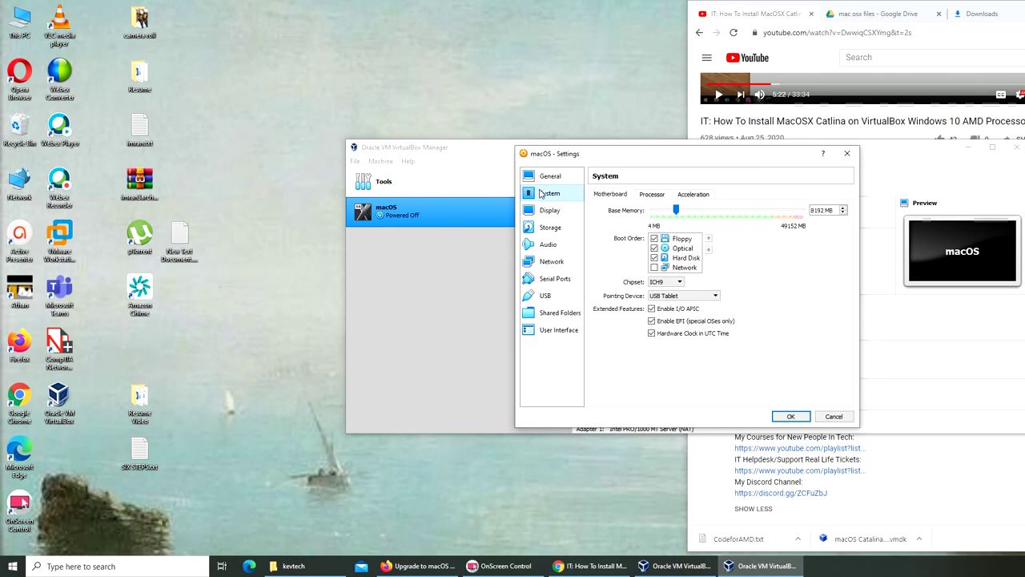
{"action": "left_click", "coordinate": [654, 239]}
Step: Set the graphics controller to VMSVGA with the 128 MB video memory maximum
{"action": "left_click", "coordinate": [549, 210]}
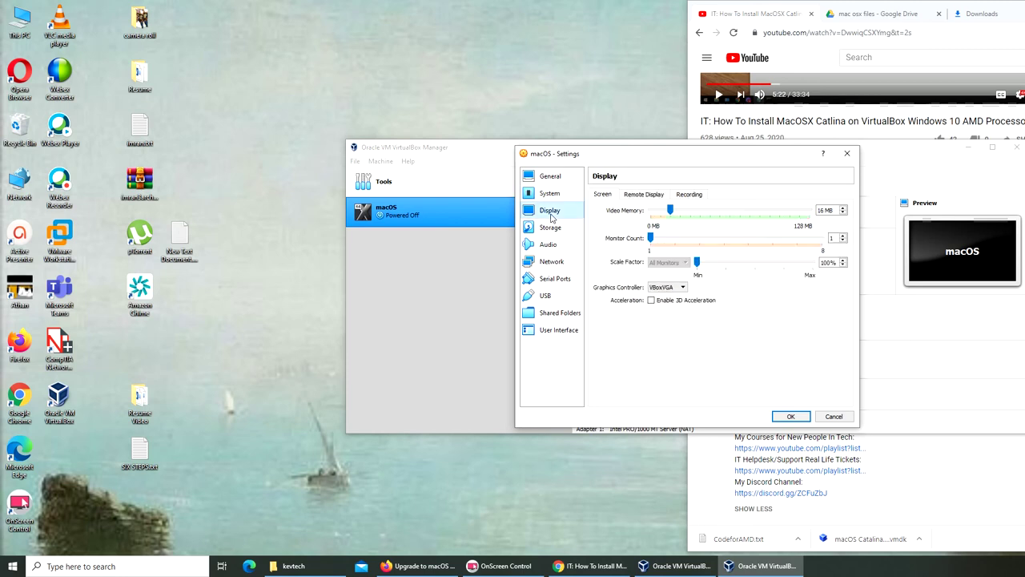
{"action": "left_click", "coordinate": [676, 288]}
{"action": "left_click", "coordinate": [661, 302]}
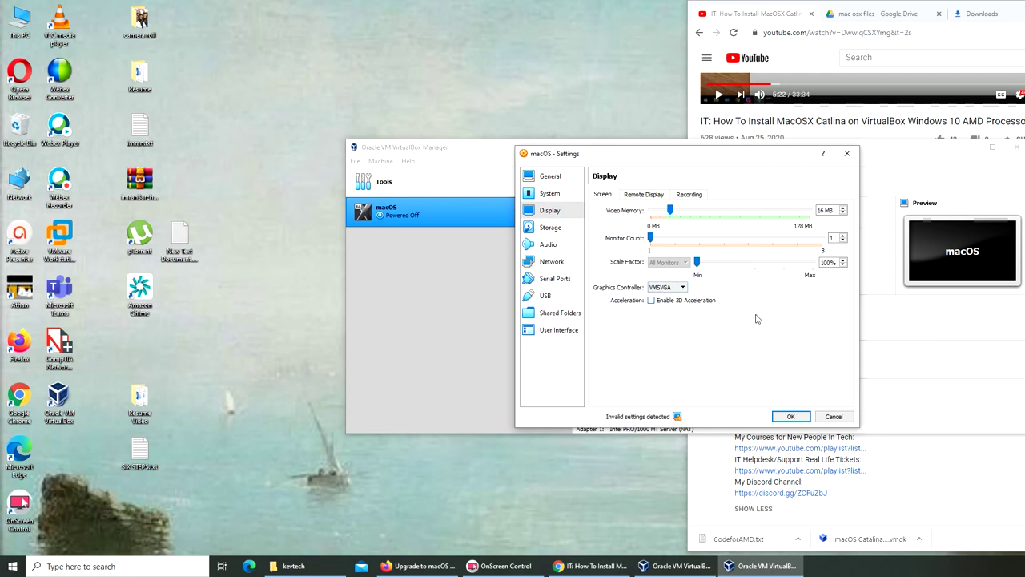
{"action": "left_click_drag", "start_coordinate": [670, 210], "coordinate": [801, 224]}
{"action": "left_click", "coordinate": [558, 228]}
Step: Attach the macOS Catalina .vmdk from E:\MacOS\kevtech as a SATA hard disk
{"action": "left_click", "coordinate": [700, 211]}
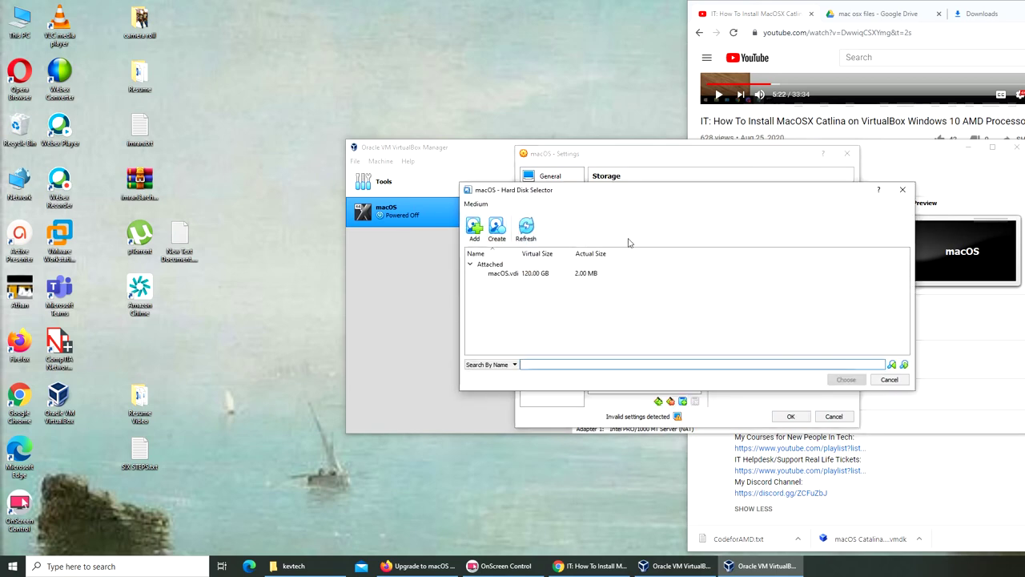
{"action": "left_click", "coordinate": [473, 230]}
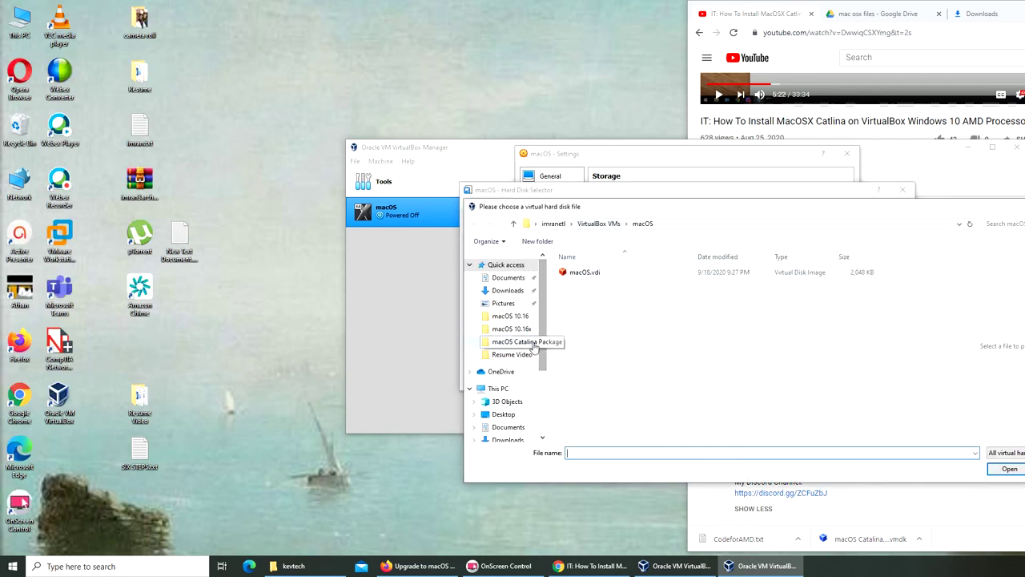
{"action": "left_click_drag", "start_coordinate": [541, 361], "coordinate": [543, 426]}
{"action": "left_click", "coordinate": [508, 405]}
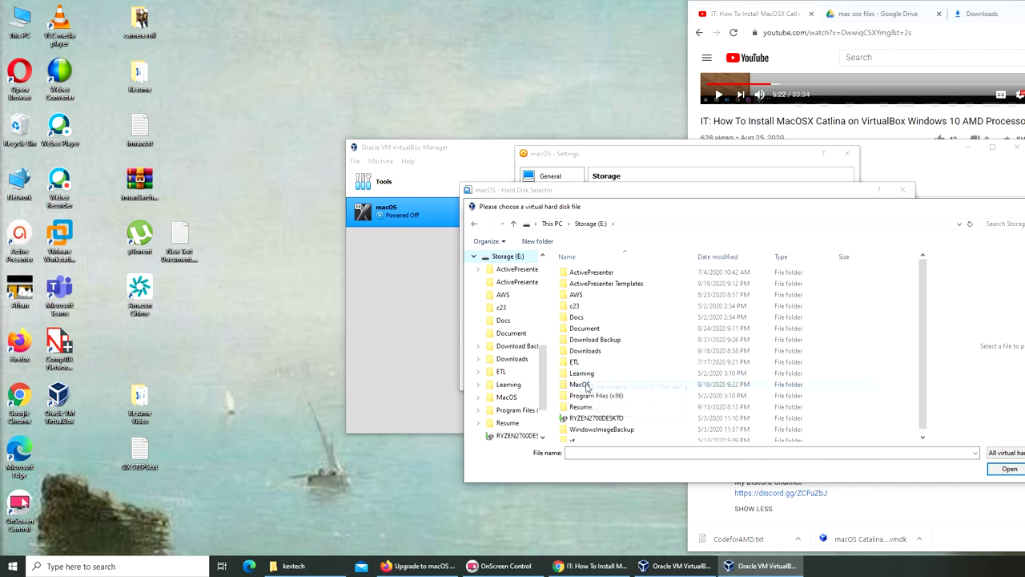
{"action": "double_click", "coordinate": [582, 385]}
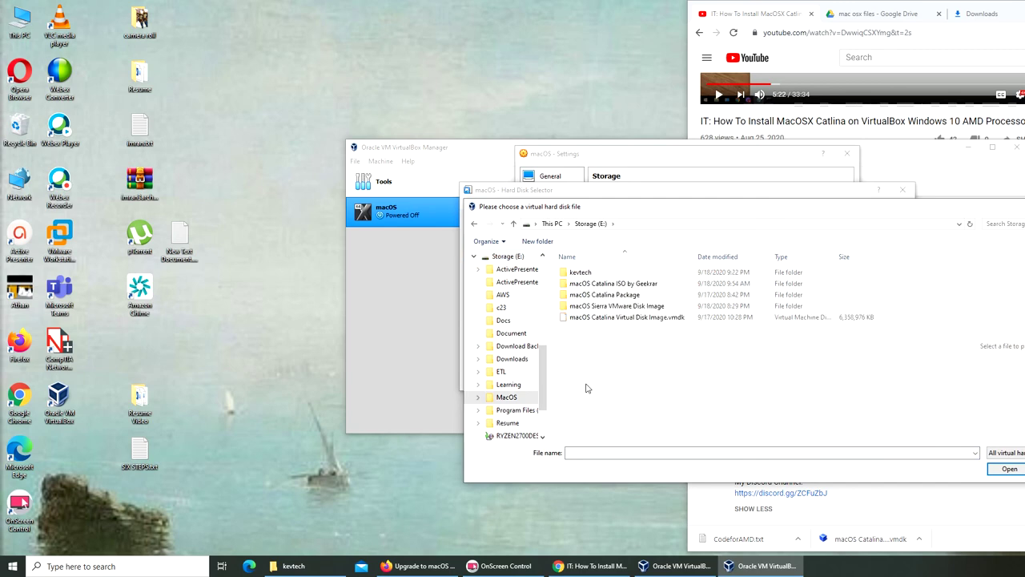
{"action": "double_click", "coordinate": [590, 274]}
{"action": "left_click", "coordinate": [593, 276]}
{"action": "double_click", "coordinate": [593, 276]}
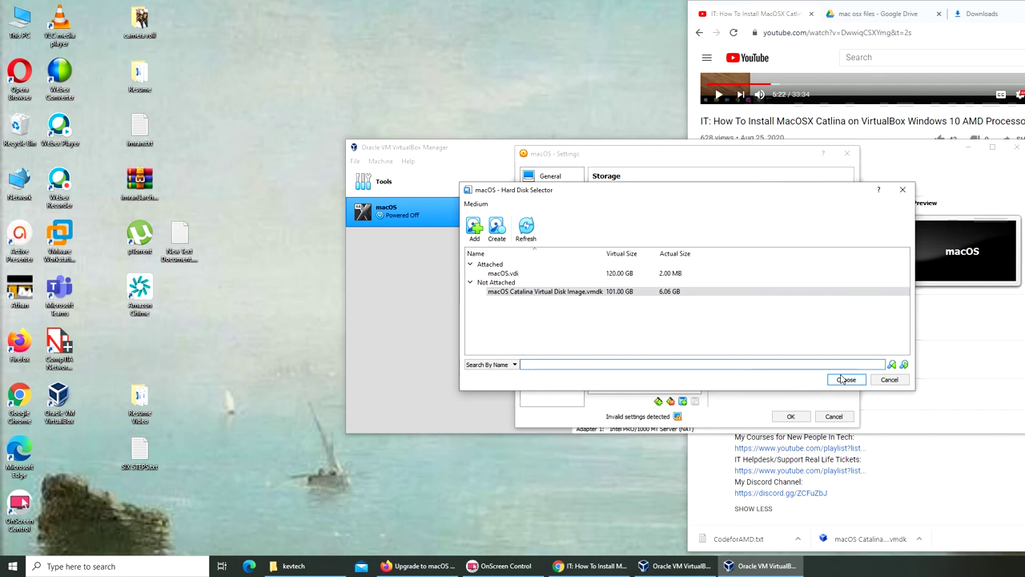
{"action": "left_click", "coordinate": [684, 293]}
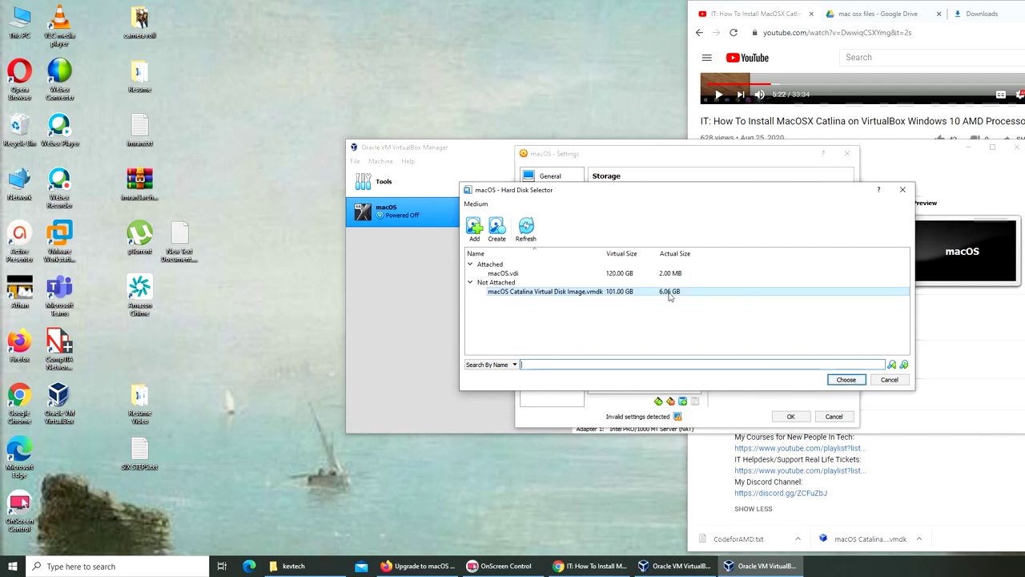
{"action": "left_click", "coordinate": [852, 380]}
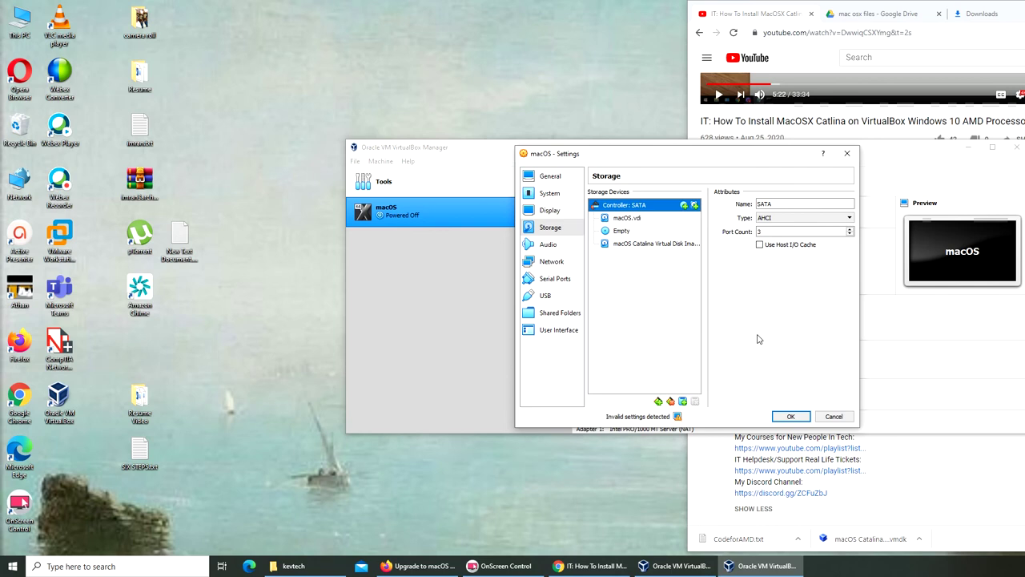
Step: Review Audio, Network, Serial Ports, USB, Shared Folders and User Interface pages, then save with OK
{"action": "left_click", "coordinate": [549, 247]}
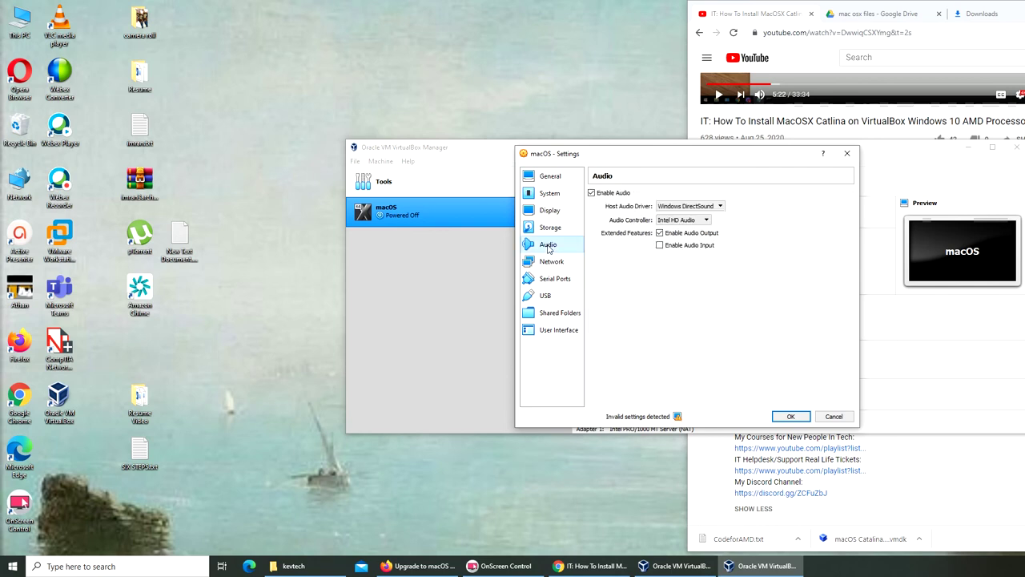
{"action": "left_click", "coordinate": [550, 260]}
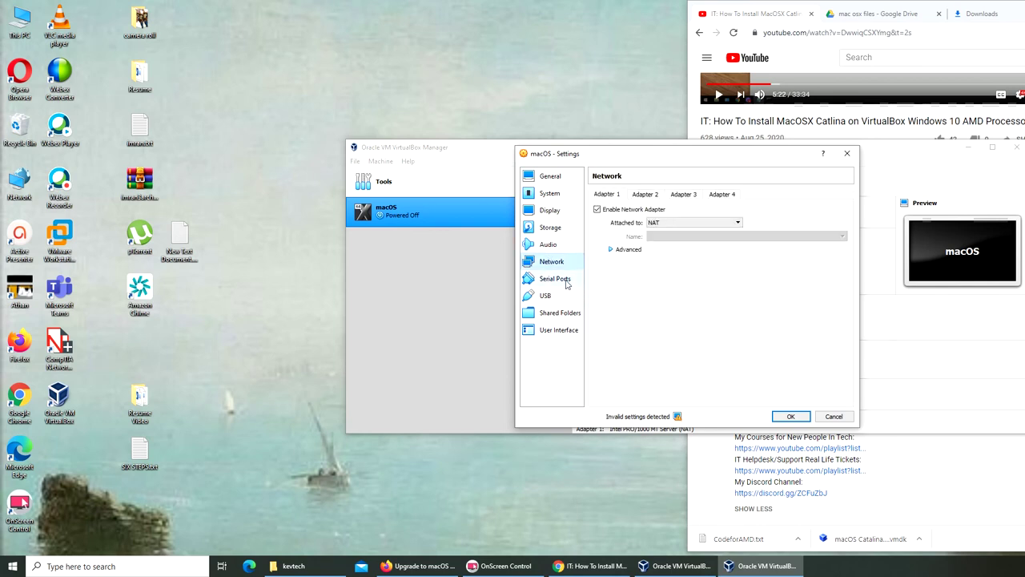
{"action": "left_click", "coordinate": [564, 280]}
{"action": "left_click", "coordinate": [559, 298]}
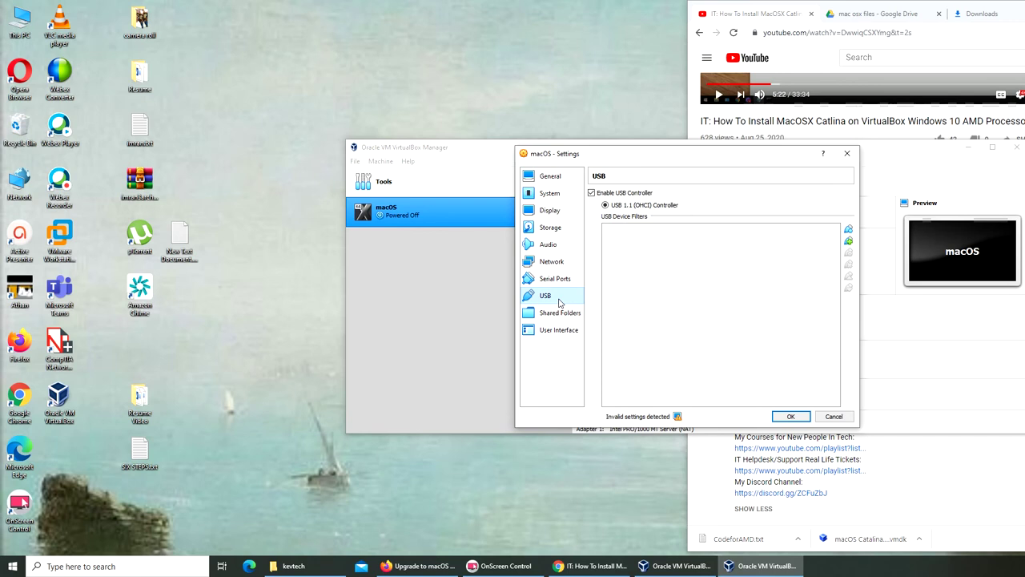
{"action": "left_click", "coordinate": [560, 312]}
{"action": "left_click", "coordinate": [555, 330]}
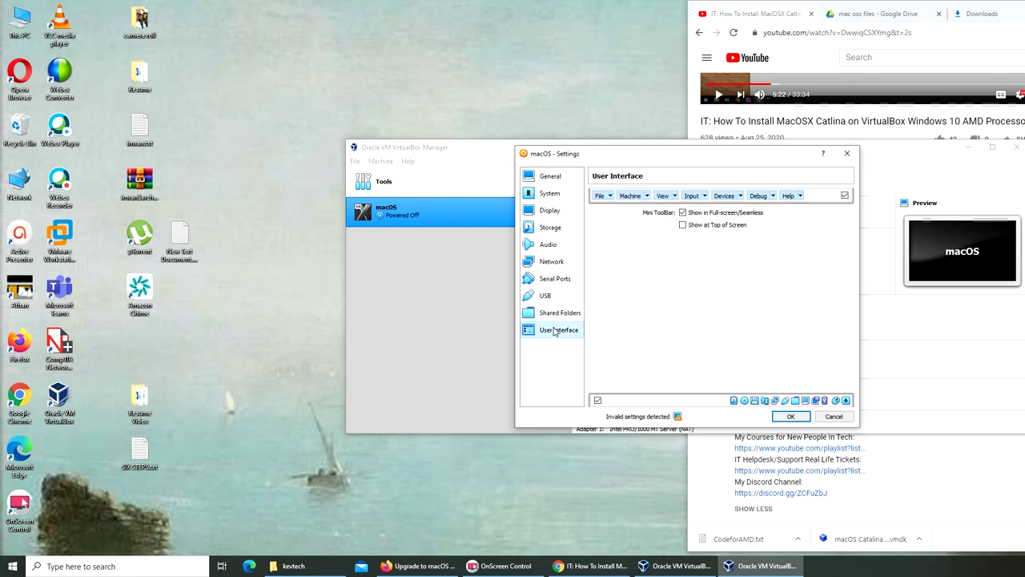
{"action": "left_click", "coordinate": [550, 313]}
{"action": "left_click", "coordinate": [548, 299]}
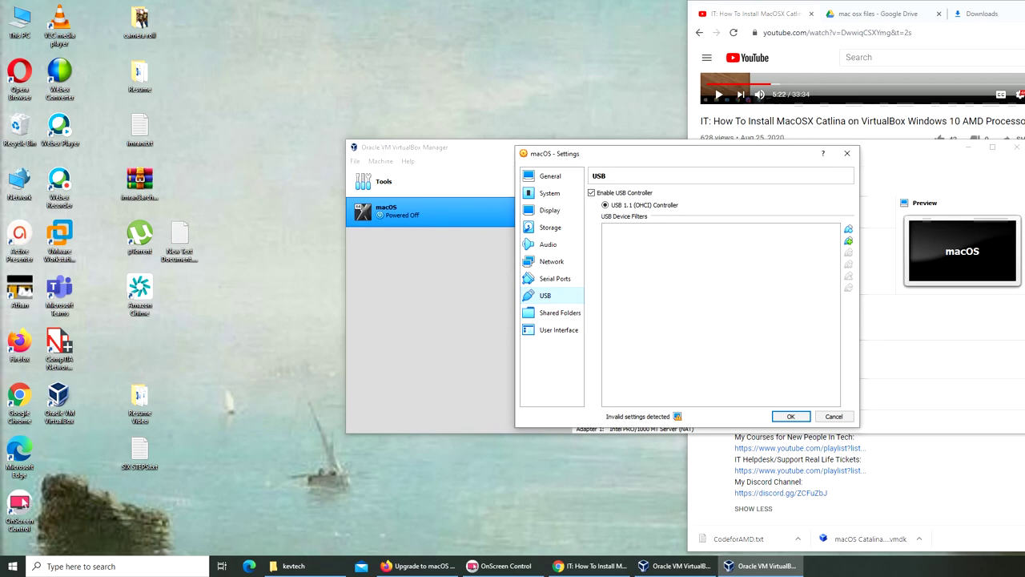
{"action": "left_click", "coordinate": [791, 416]}
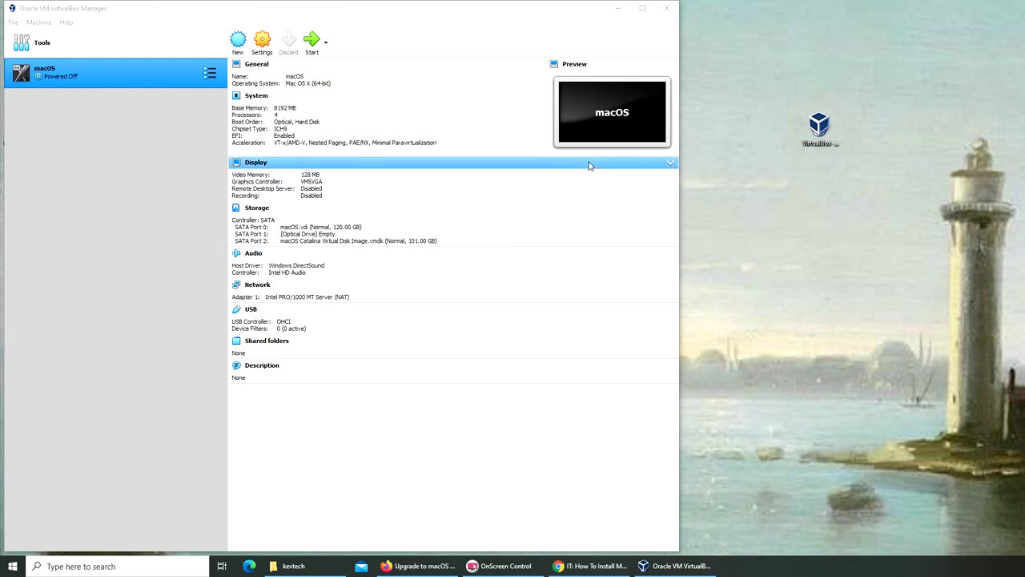
Step: Close VirtualBox Manager and refresh the desktop twice
{"action": "left_click", "coordinate": [666, 8]}
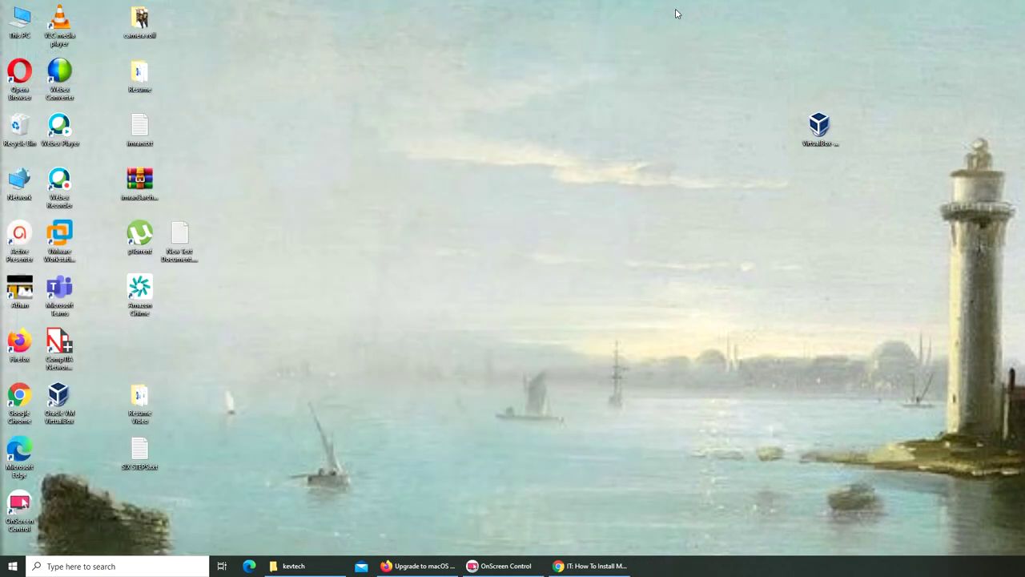
{"action": "right_click", "coordinate": [428, 173]}
{"action": "left_click", "coordinate": [473, 219]}
{"action": "right_click", "coordinate": [513, 333]}
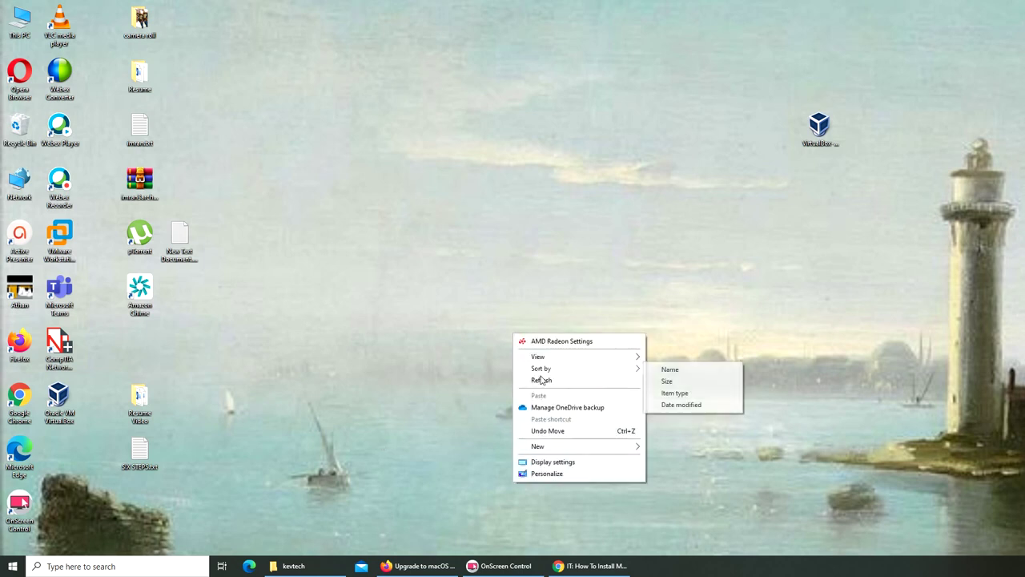
{"action": "left_click", "coordinate": [544, 383]}
Step: Open Task Manager, scroll through its Processes list, then close it
{"action": "right_click", "coordinate": [715, 566]}
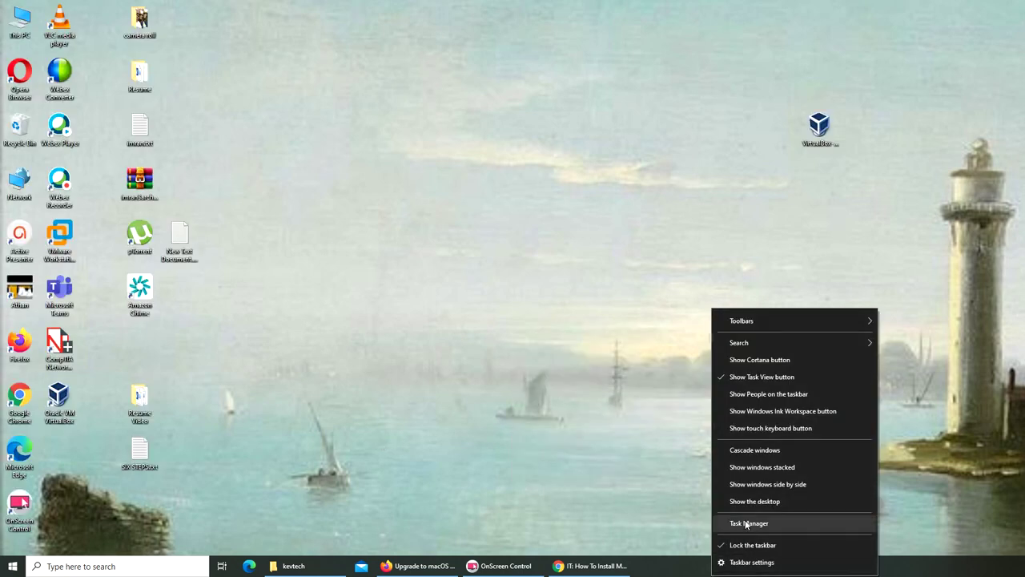
{"action": "left_click", "coordinate": [748, 521]}
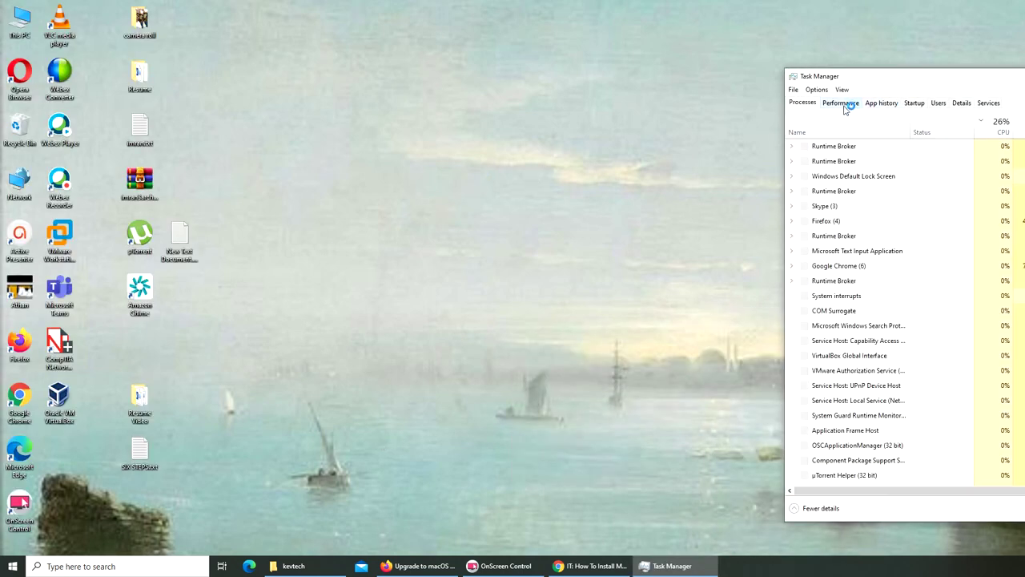
{"action": "left_click", "coordinate": [840, 103]}
{"action": "left_click", "coordinate": [803, 103]}
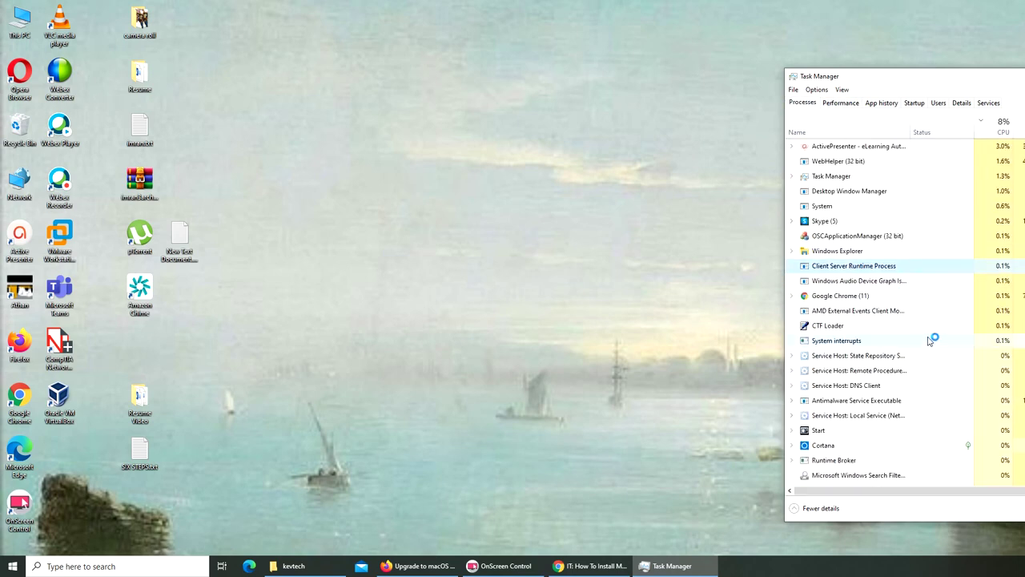
{"action": "scroll", "coordinate": [929, 340], "scroll_direction": "down", "scroll_amount": 2}
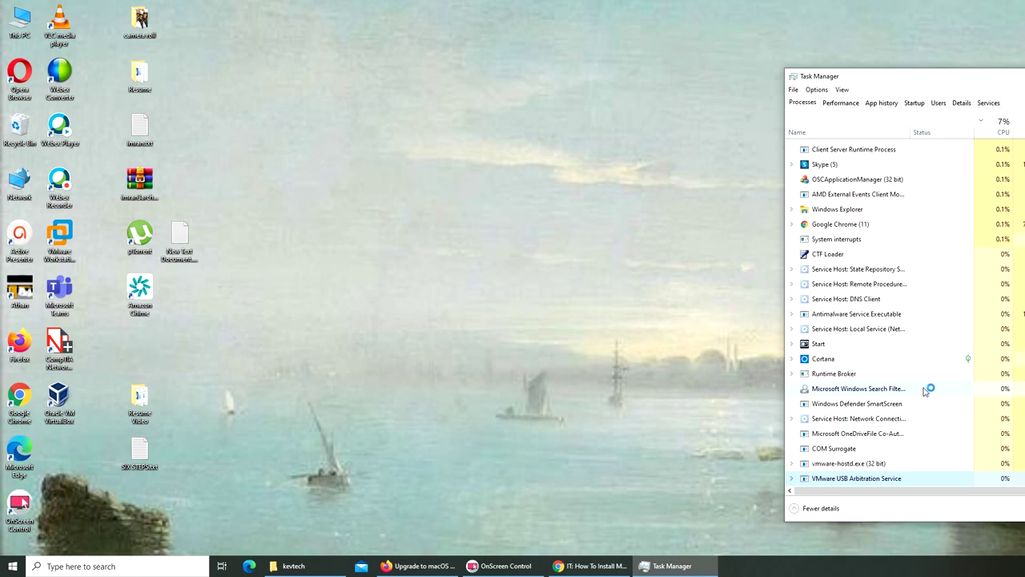
{"action": "scroll", "coordinate": [925, 391], "scroll_direction": "down", "scroll_amount": 5}
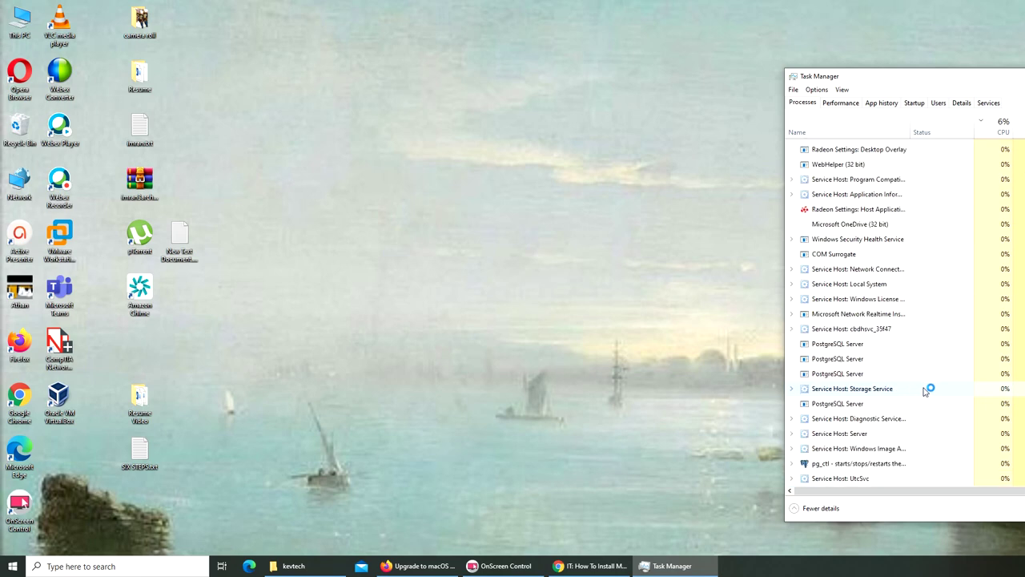
{"action": "scroll", "coordinate": [920, 393], "scroll_direction": "down", "scroll_amount": 1}
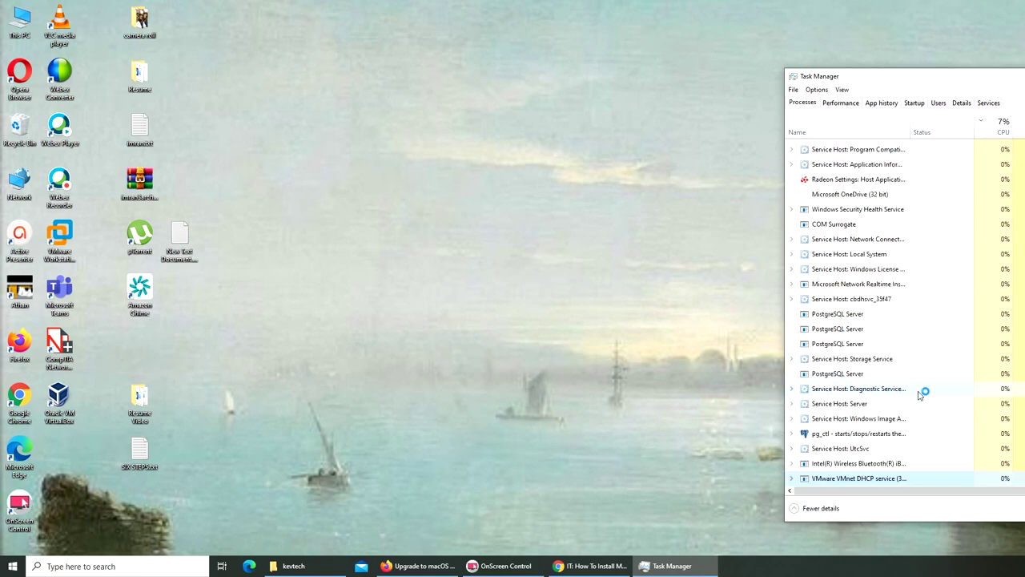
{"action": "key", "text": "Page_Down"}
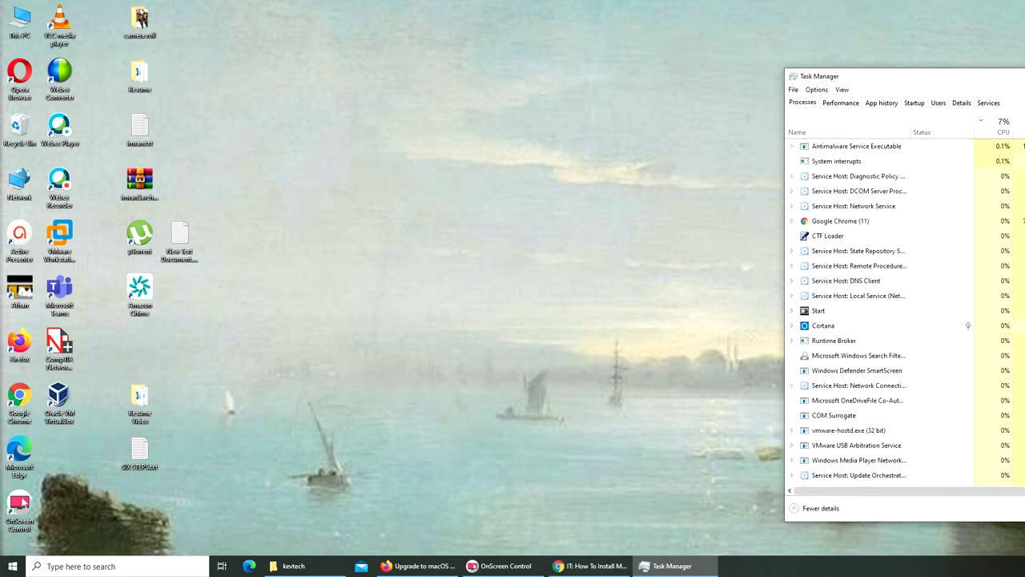
{"action": "key", "text": "alt+F4"}
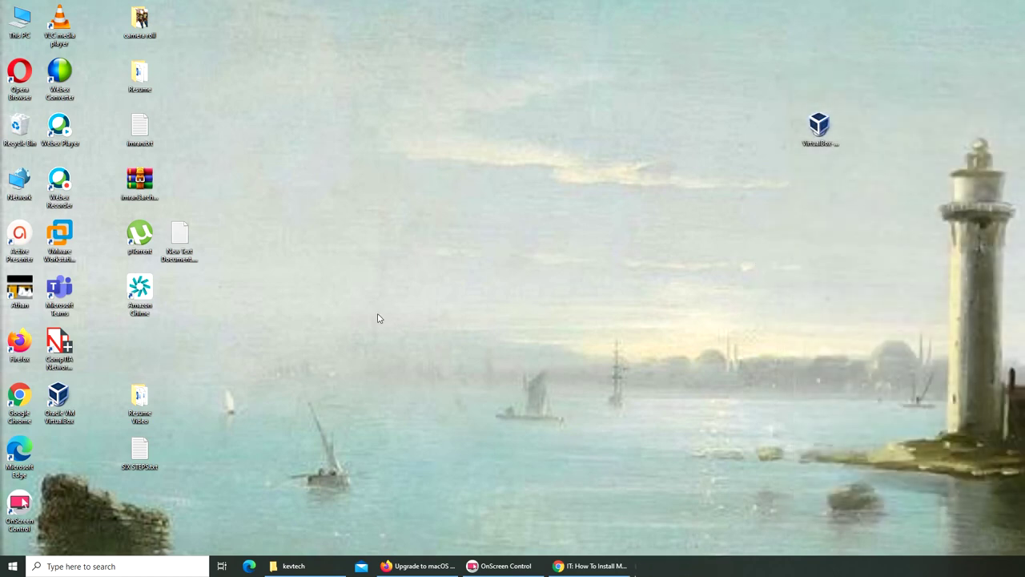
Step: Launch Command Prompt as administrator from Start search and centre its window
{"action": "left_click", "coordinate": [13, 565]}
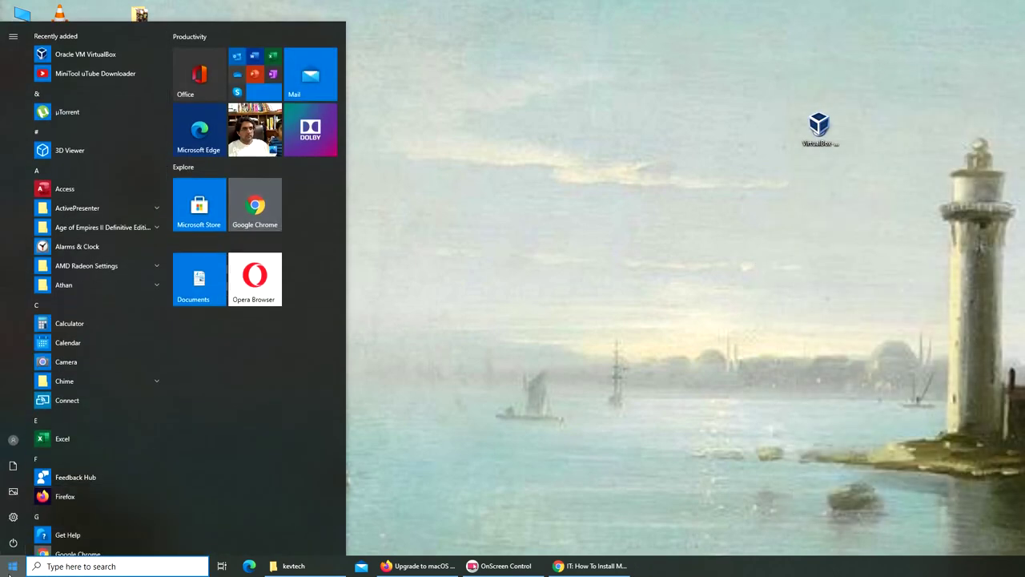
{"action": "right_click", "coordinate": [13, 565]}
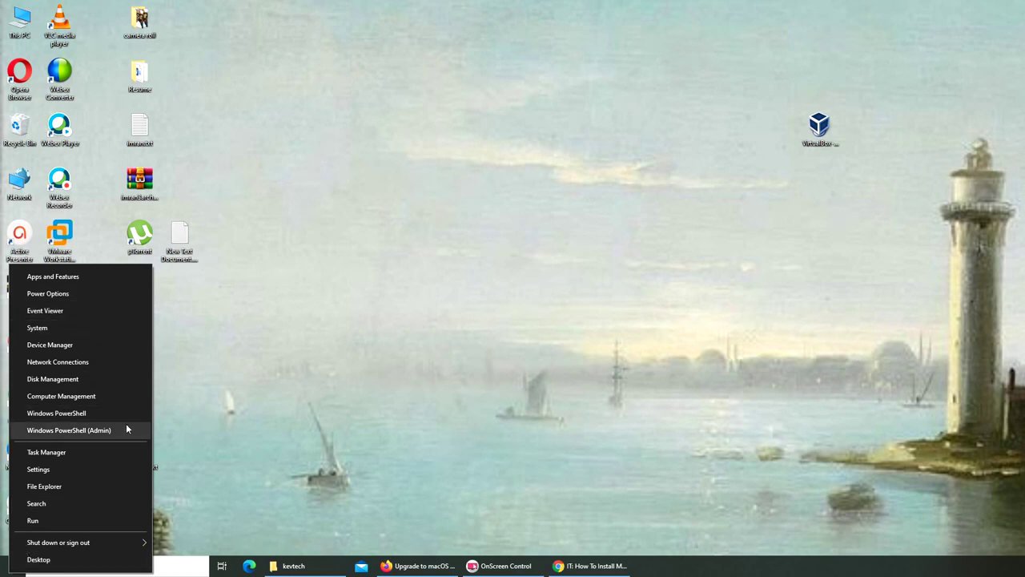
{"action": "left_click", "coordinate": [409, 407]}
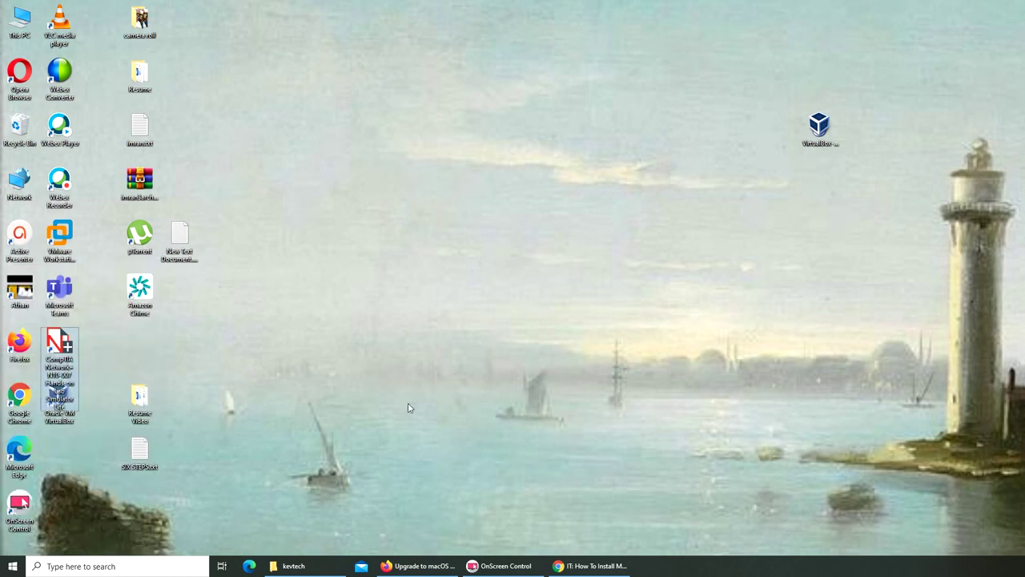
{"action": "key", "text": "super"}
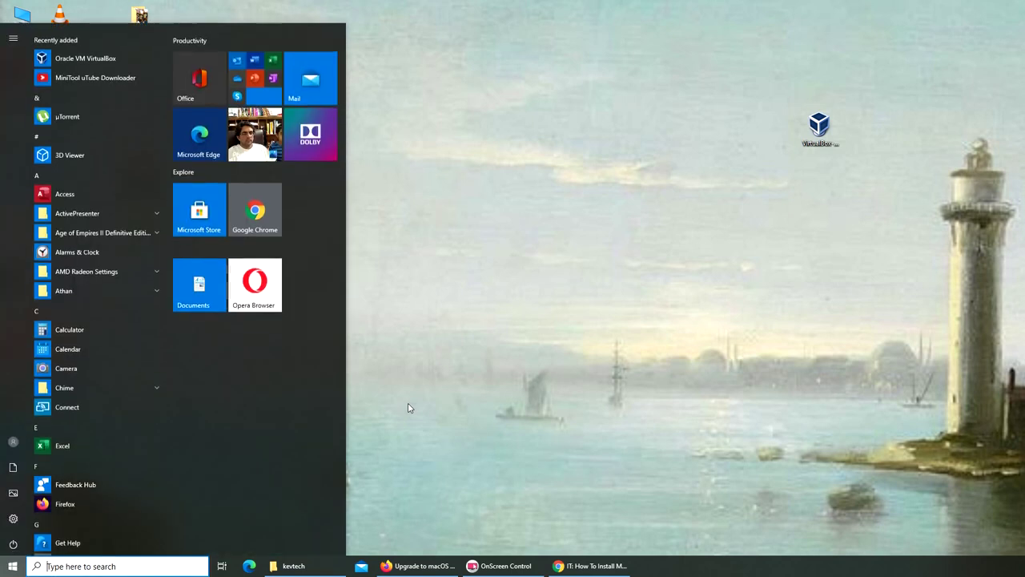
{"action": "type", "text": "cmd"}
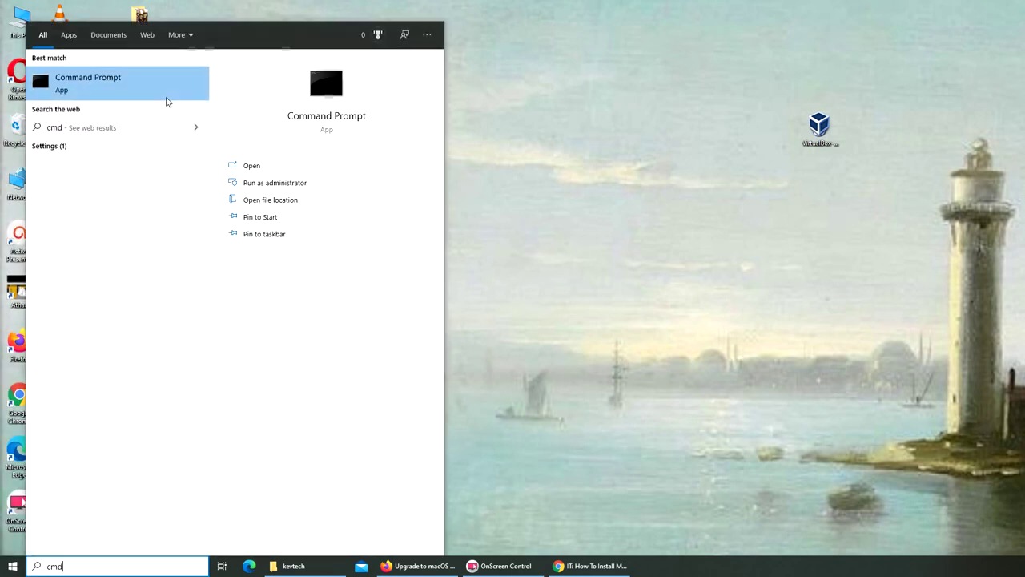
{"action": "left_click", "coordinate": [296, 187]}
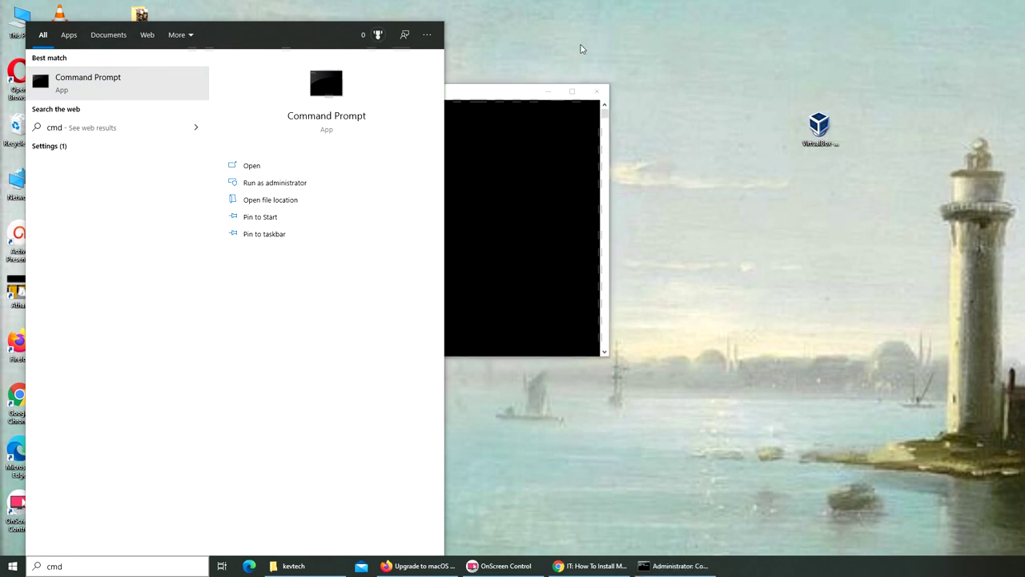
{"action": "left_click", "coordinate": [591, 45]}
{"action": "left_click_drag", "start_coordinate": [369, 92], "coordinate": [591, 113]}
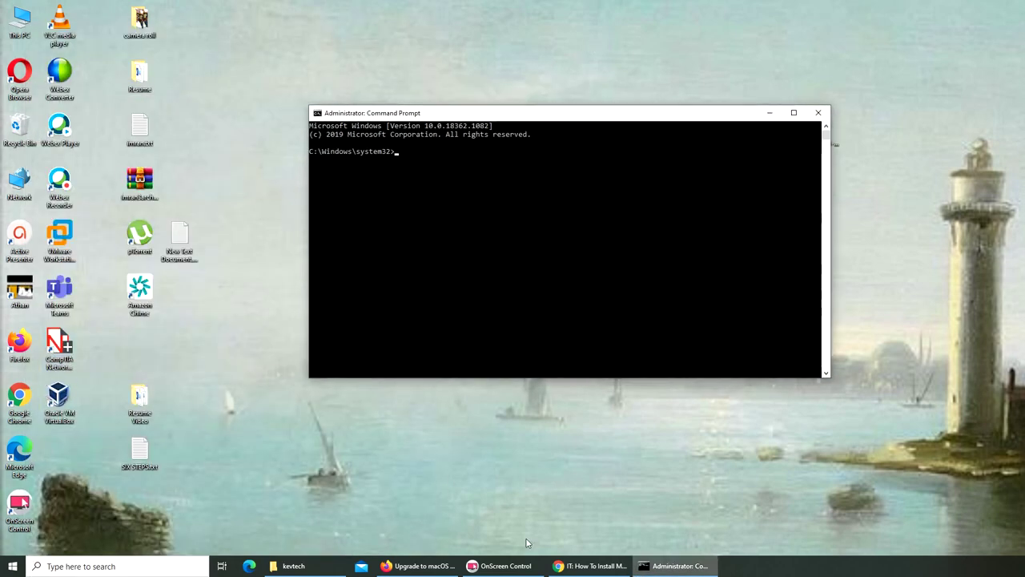
Step: Open CodeforAMD.txt from the kevtech folder in Notepad, then bring the Command Prompt forward
{"action": "left_click", "coordinate": [293, 565]}
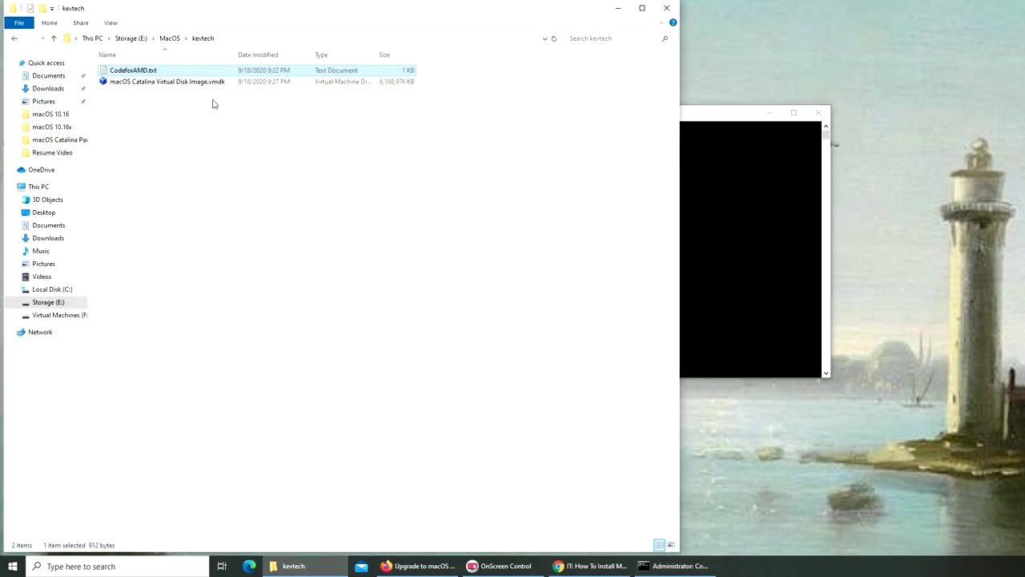
{"action": "double_click", "coordinate": [129, 71]}
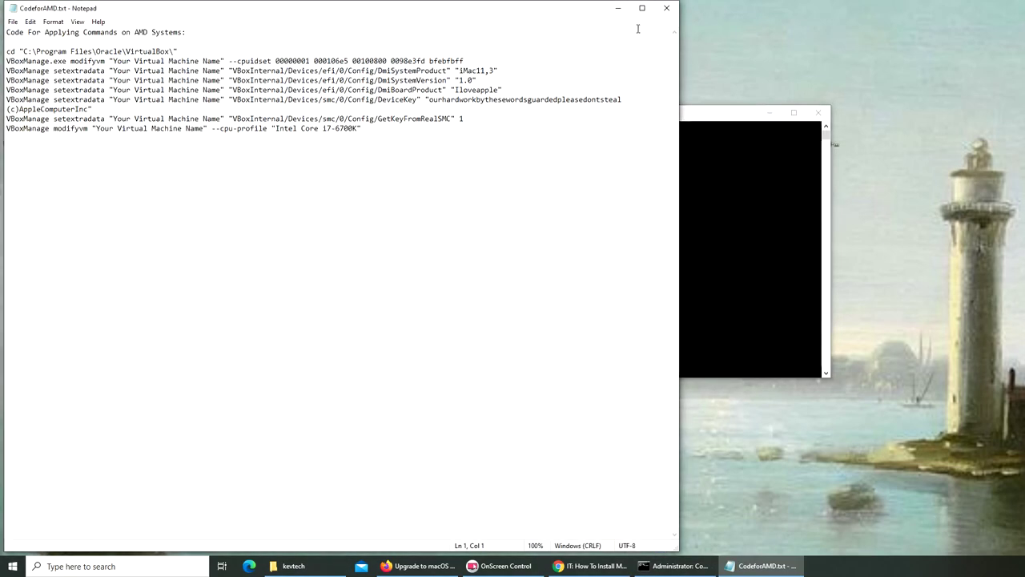
{"action": "left_click", "coordinate": [748, 235]}
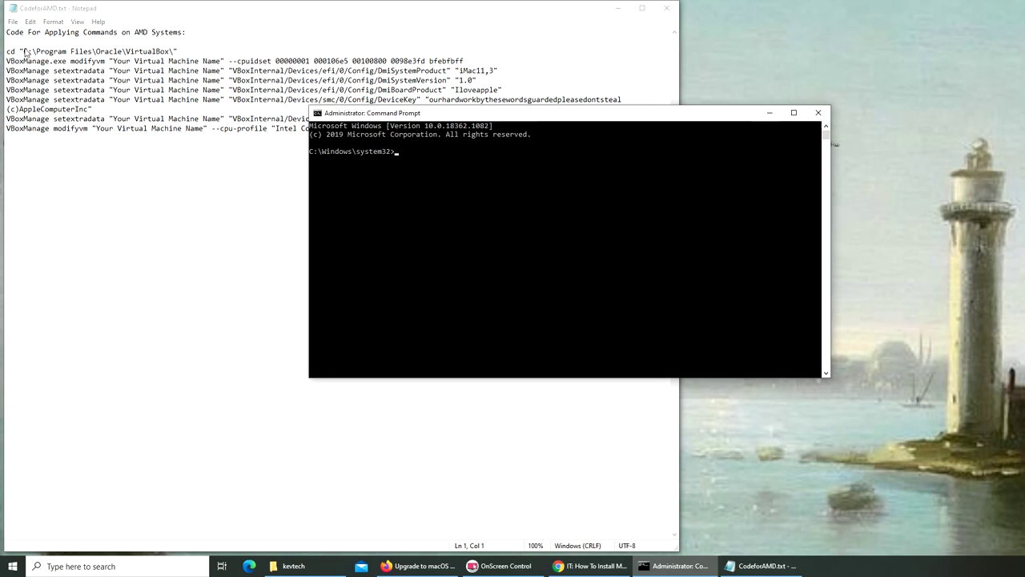
Step: Copy the VirtualBox install path from Notepad and run cd with it in Command Prompt
{"action": "left_click_drag", "start_coordinate": [24, 51], "coordinate": [174, 51]}
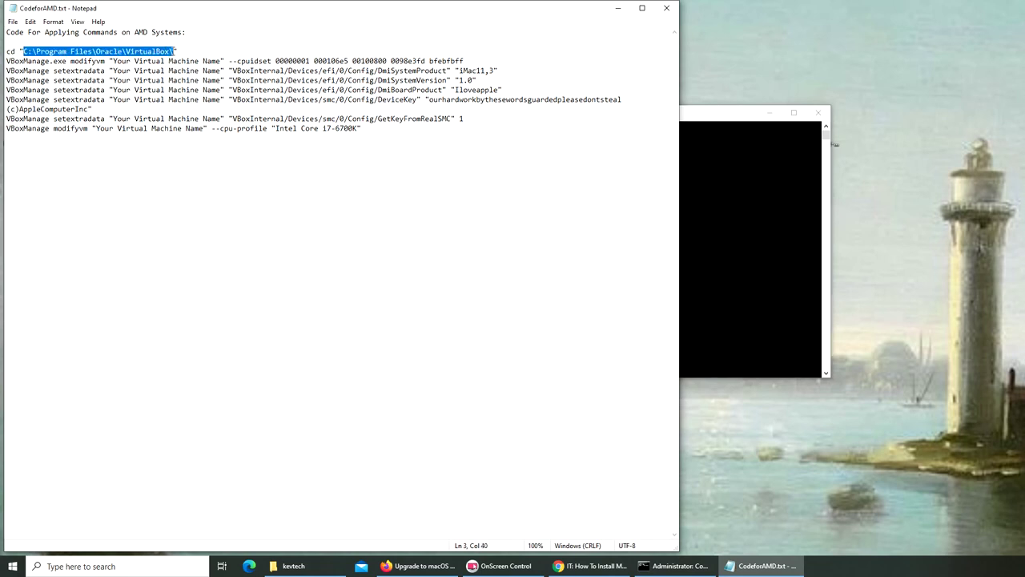
{"action": "left_click", "coordinate": [704, 218]}
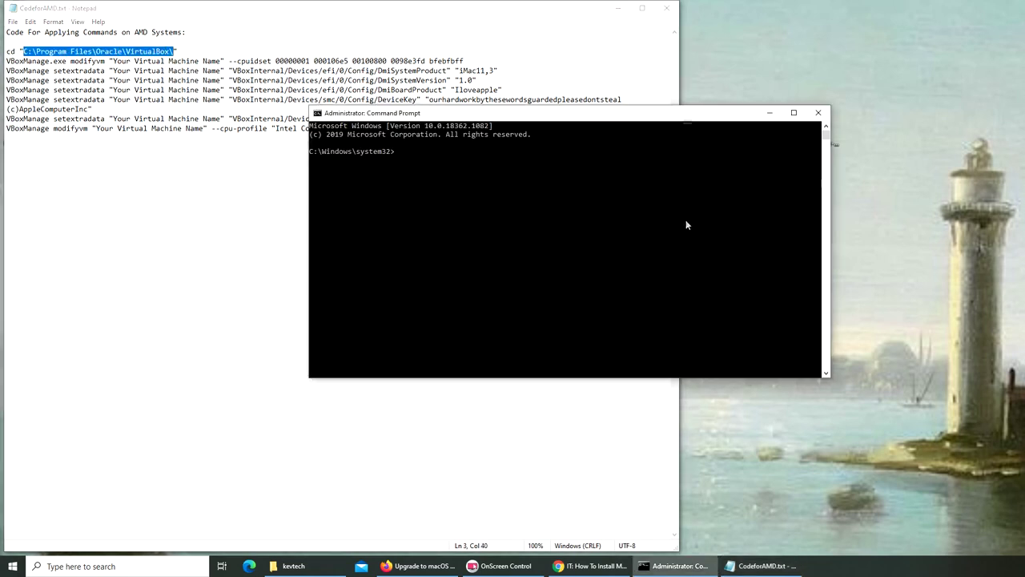
{"action": "type", "text": "cd"}
{"action": "type", "text": "C:\\Program Files\\Oracle\\VirtualBox\\"}
{"action": "key", "text": "Return"}
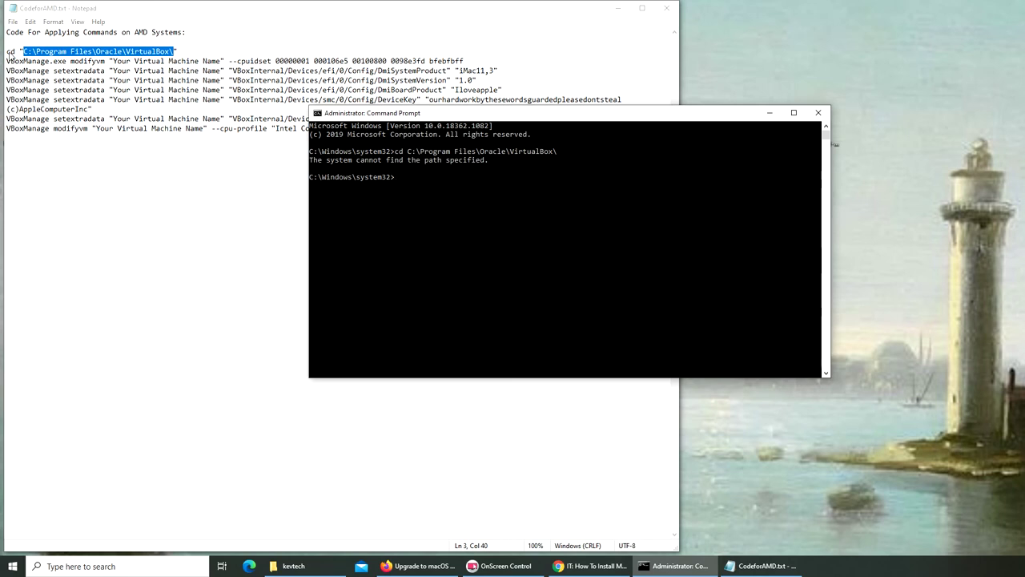
Step: Retry the cd command with the VirtualBox path on drive E instead of C
{"action": "type", "text": "cd"}
{"action": "type", "text": "C:\\Program Files\\Oracle\\VirtualBox\\"}
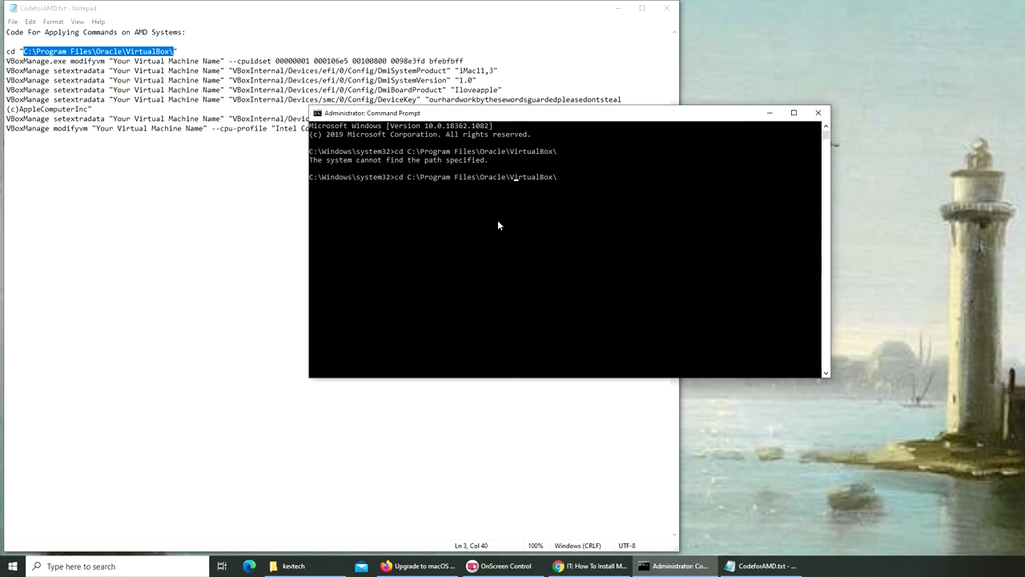
{"action": "key", "text": "Left"}
{"action": "key", "text": "Left"}
{"action": "key", "text": "Left"}
{"action": "key", "text": "Left"}
{"action": "key", "text": "Left"}
{"action": "key", "text": "Left"}
{"action": "key", "text": "Left"}
{"action": "key", "text": "Left"}
{"action": "key", "text": "BackSpace"}
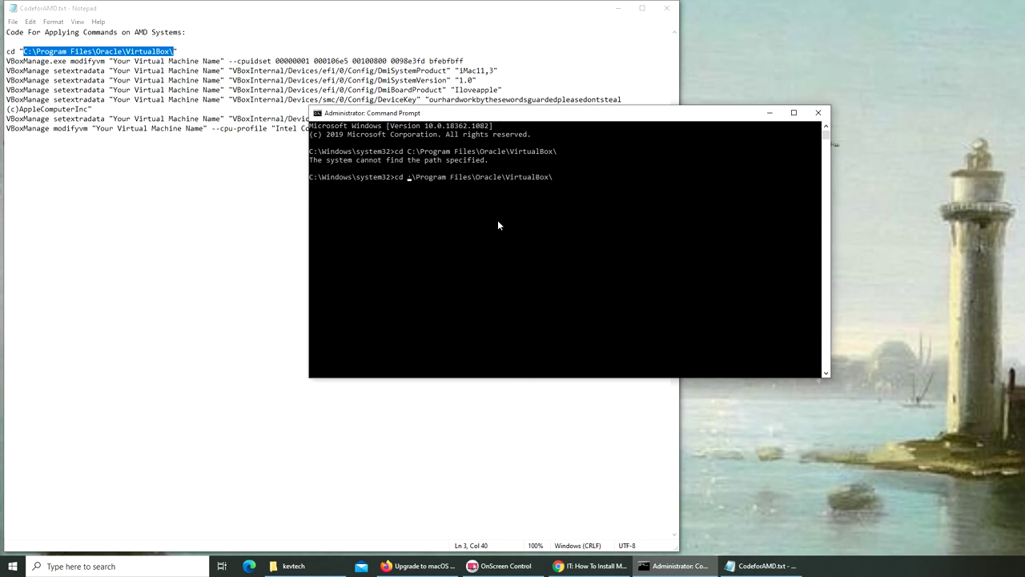
{"action": "type", "text": "e"}
{"action": "key", "text": "Return"}
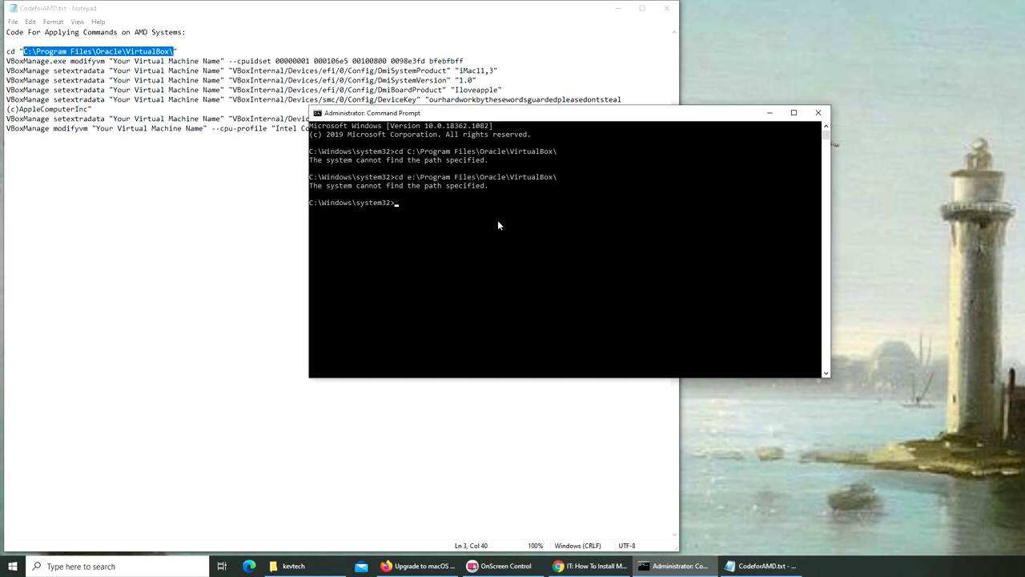
Step: Rerun the cd command with the VirtualBox path on drive F
{"action": "type", "text": "C:\\Program Files\\Oracle\\VirtualBox\\"}
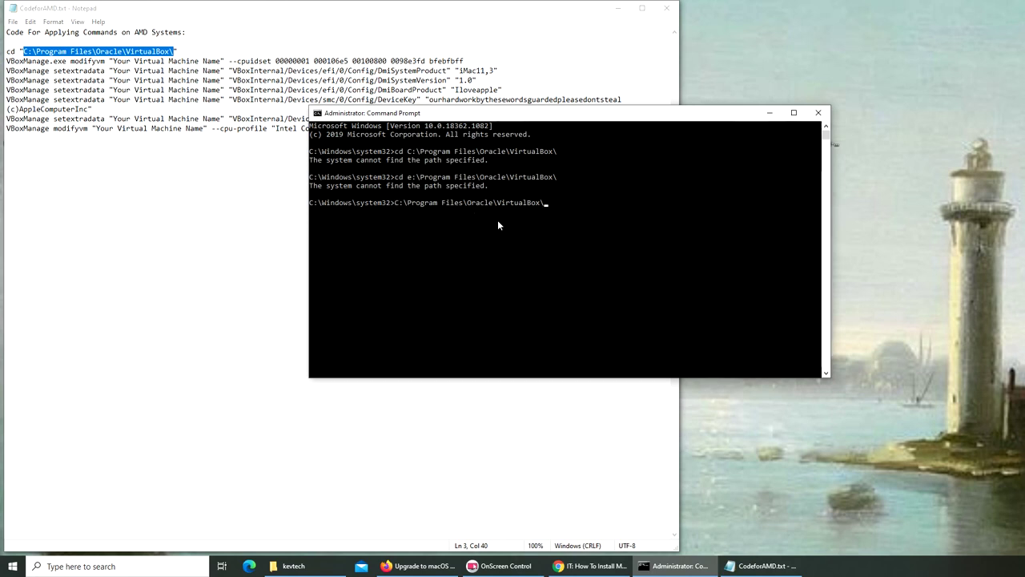
{"action": "key", "text": "Escape"}
{"action": "key", "text": "Up"}
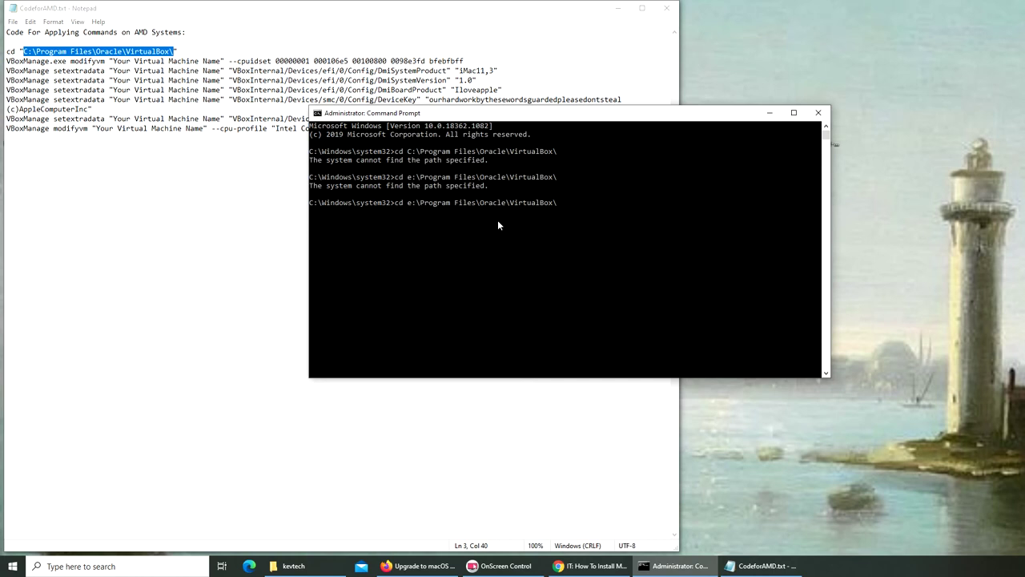
{"action": "key", "text": "Delete"}
{"action": "type", "text": "f"}
{"action": "key", "text": "Return"}
Step: Switch the prompt to drive F:, list the VirtualBox folder with dir, and select the VBoxManage lines in Notepad
{"action": "type", "text": "cd f"}
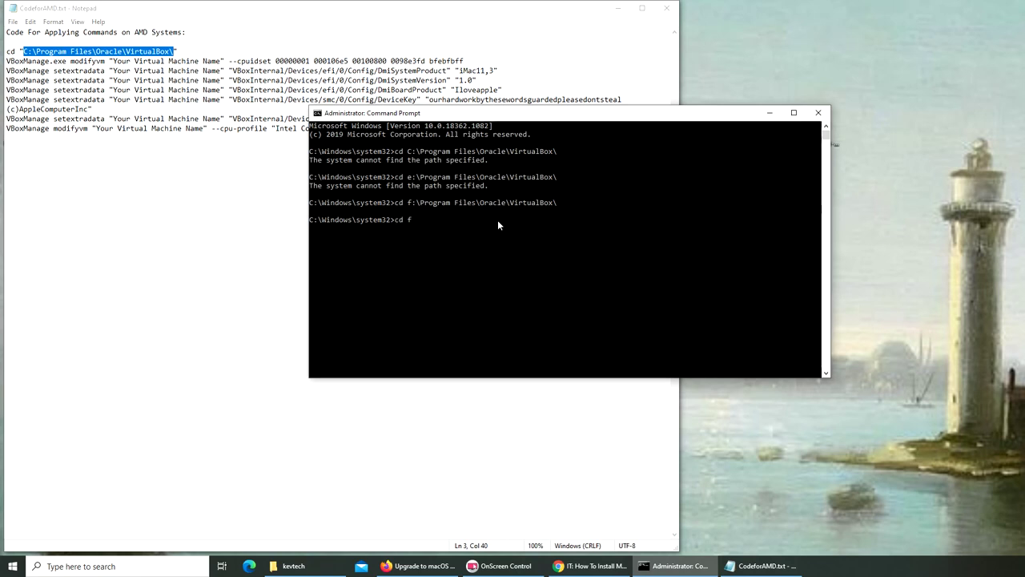
{"action": "type", "text": ":"}
{"action": "key", "text": "Return"}
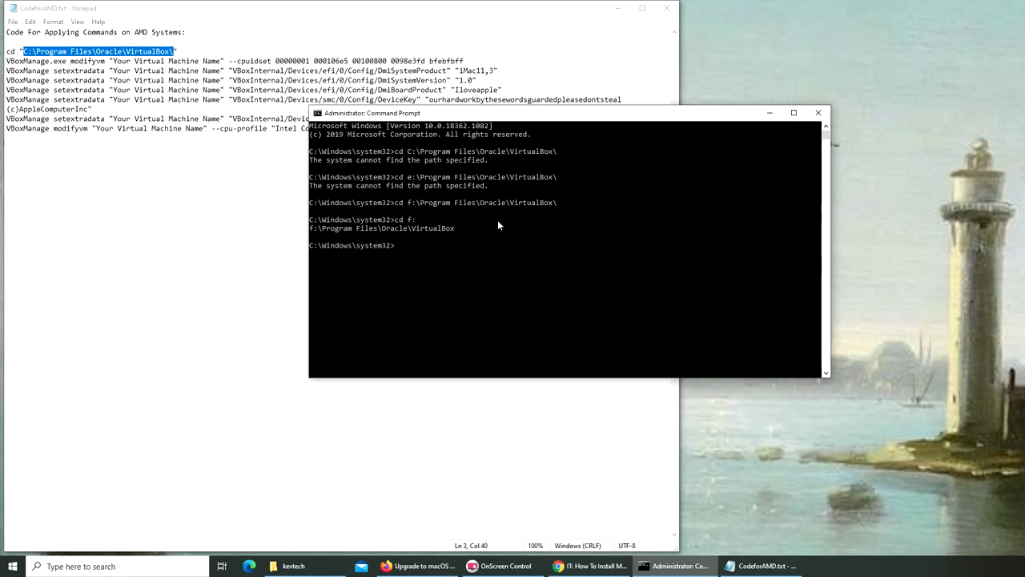
{"action": "type", "text": "f:/"}
{"action": "key", "text": "Return"}
{"action": "type", "text": "f:"}
{"action": "key", "text": "Return"}
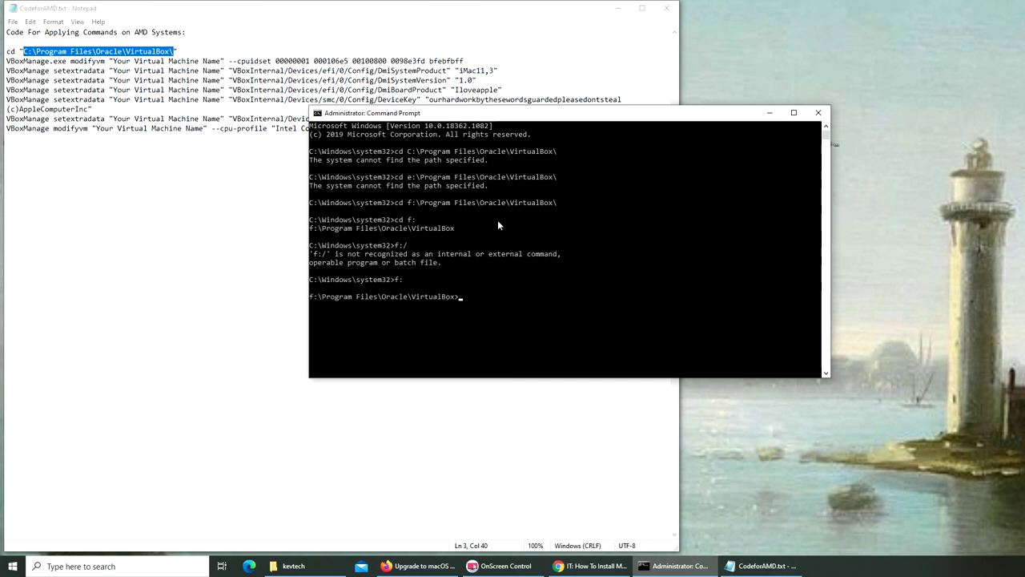
{"action": "type", "text": "dir"}
{"action": "key", "text": "Return"}
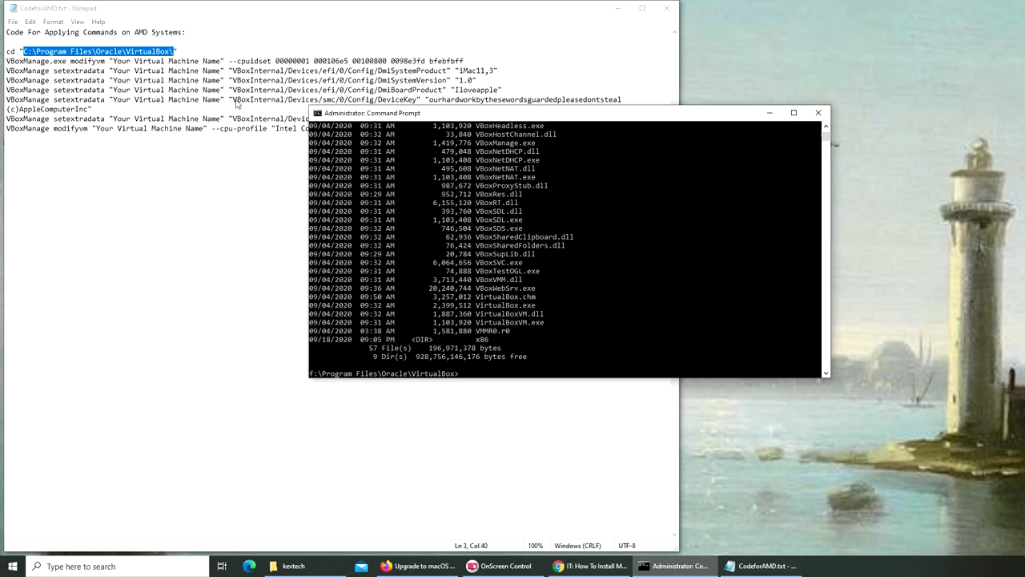
{"action": "left_click", "coordinate": [89, 99]}
{"action": "left_click_drag", "start_coordinate": [7, 60], "coordinate": [375, 130]}
{"action": "key", "text": "super+c"}
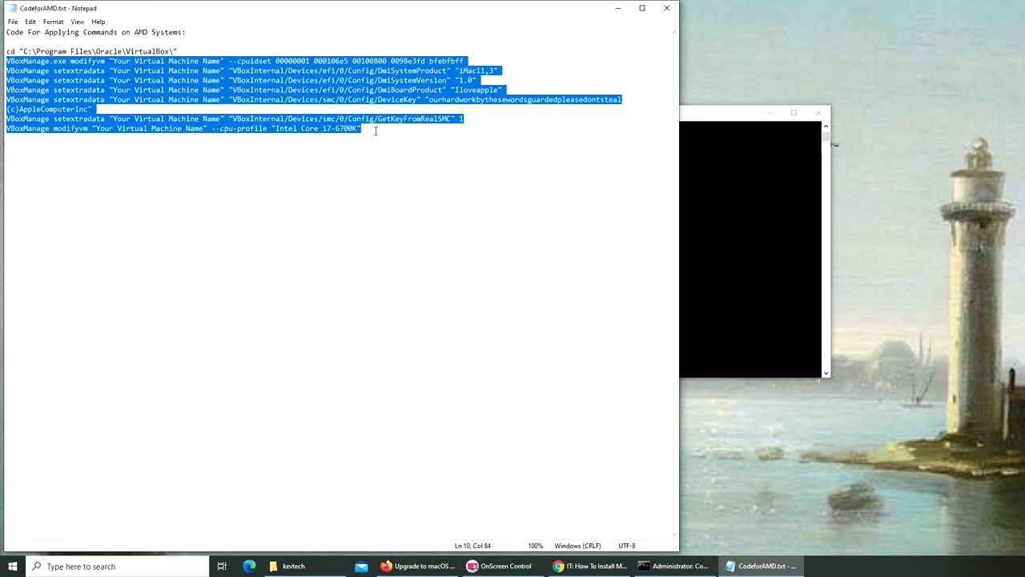
Step: Paste and run the VBoxManage commands, which fail because no 'Your Virtual Machine Name' machine exists
{"action": "left_click", "coordinate": [753, 293]}
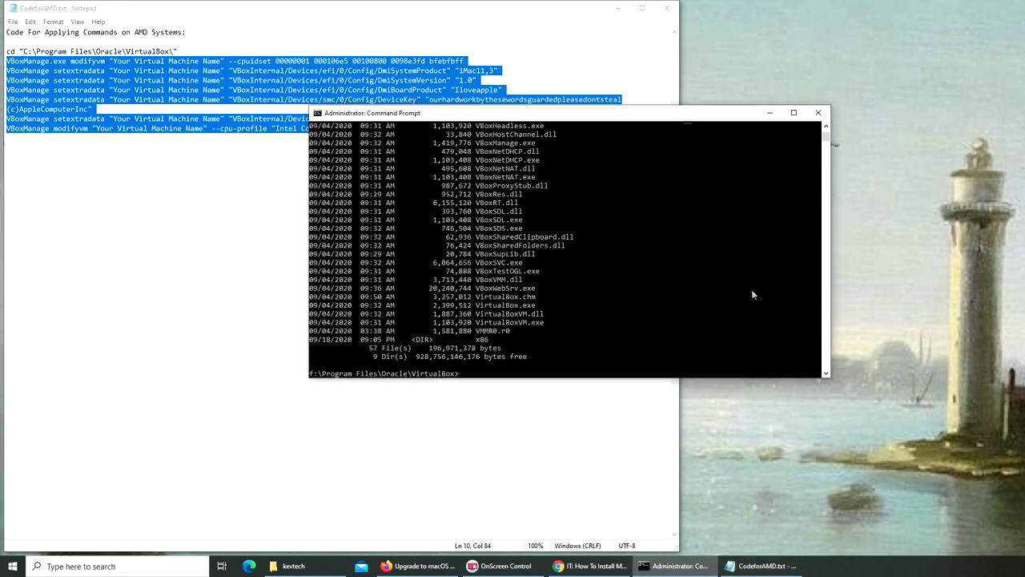
{"action": "right_click", "coordinate": [525, 372]}
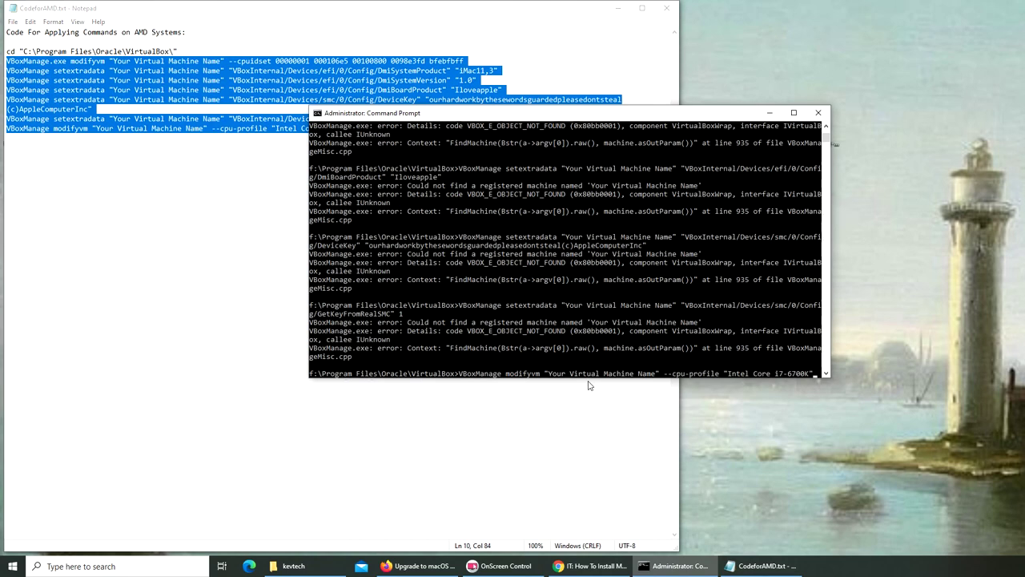
{"action": "key", "text": "Return"}
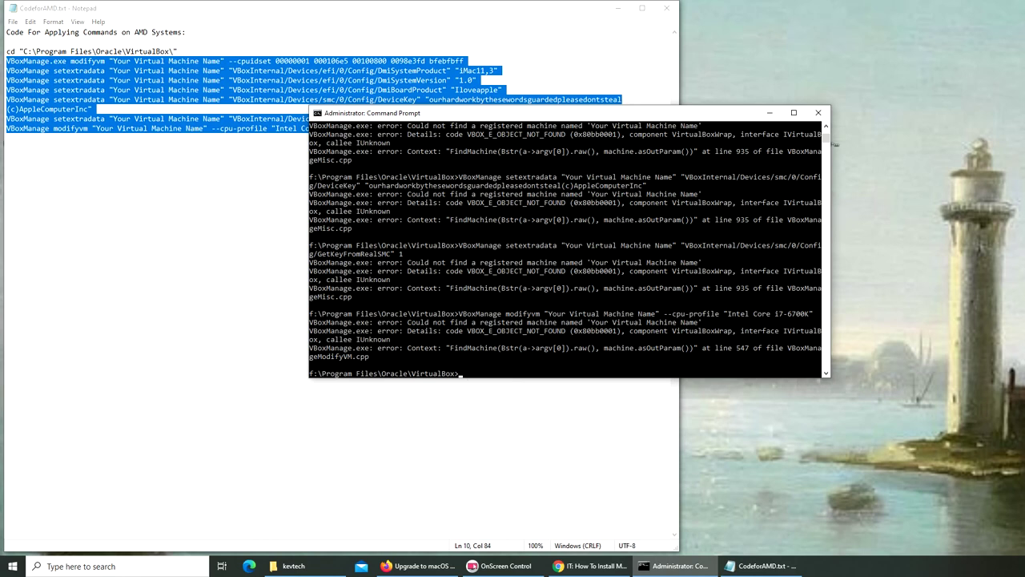
{"action": "left_click", "coordinate": [528, 356]}
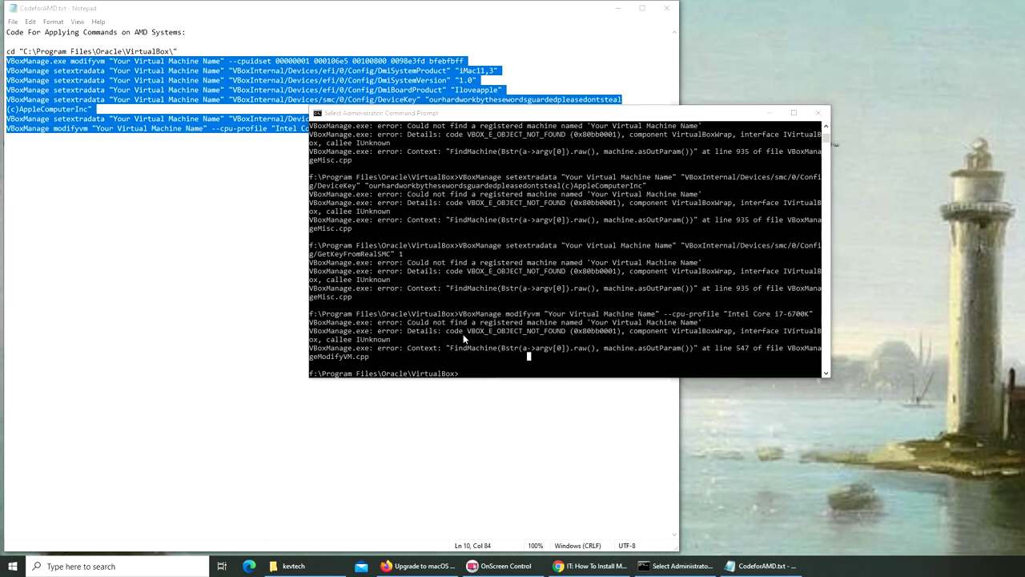
{"action": "left_click", "coordinate": [227, 215]}
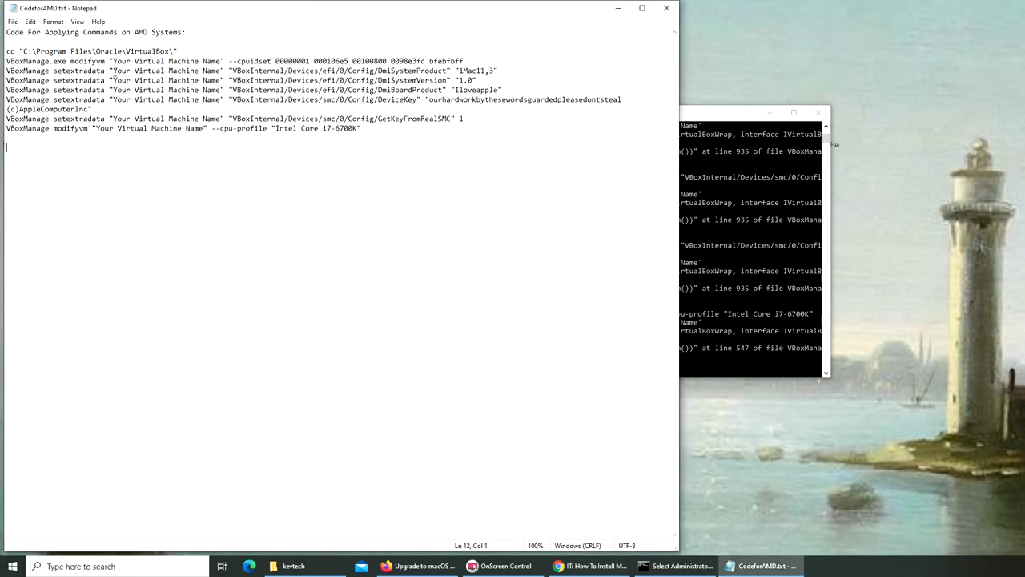
Step: Replace the first command's placeholder machine name with macOS by hand
{"action": "left_click", "coordinate": [222, 62]}
{"action": "key", "text": "BackSpace"}
{"action": "key", "text": "BackSpace"}
{"action": "key", "text": "BackSpace"}
{"action": "key", "text": "BackSpace"}
{"action": "key", "text": "BackSpace"}
{"action": "key", "text": "BackSpace"}
{"action": "key", "text": "BackSpace"}
{"action": "key", "text": "BackSpace"}
{"action": "key", "text": "BackSpace"}
{"action": "key", "text": "BackSpace"}
{"action": "key", "text": "BackSpace"}
{"action": "key", "text": "BackSpace"}
{"action": "key", "text": "BackSpace"}
{"action": "key", "text": "BackSpace"}
{"action": "key", "text": "BackSpace"}
{"action": "key", "text": "BackSpace"}
{"action": "key", "text": "BackSpace"}
{"action": "key", "text": "BackSpace"}
{"action": "key", "text": "BackSpace"}
{"action": "key", "text": "BackSpace"}
{"action": "key", "text": "BackSpace"}
{"action": "key", "text": "BackSpace"}
{"action": "key", "text": "BackSpace"}
{"action": "key", "text": "BackSpace"}
{"action": "key", "text": "BackSpace"}
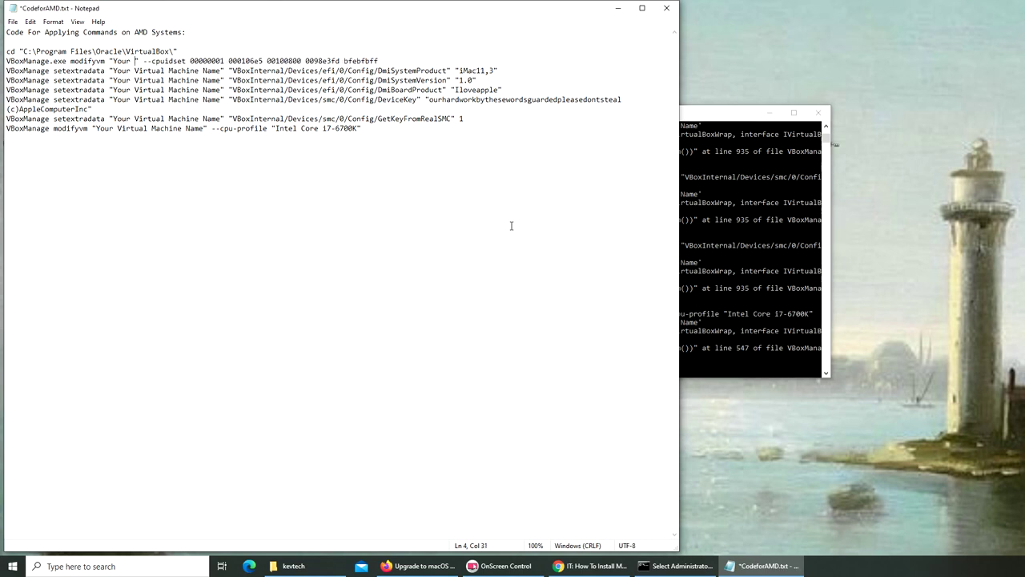
{"action": "type", "text": "macOS"}
{"action": "left_click_drag", "start_coordinate": [112, 62], "coordinate": [138, 62]}
{"action": "left_click", "coordinate": [163, 90]}
{"action": "left_click_drag", "start_coordinate": [113, 71], "coordinate": [222, 72]}
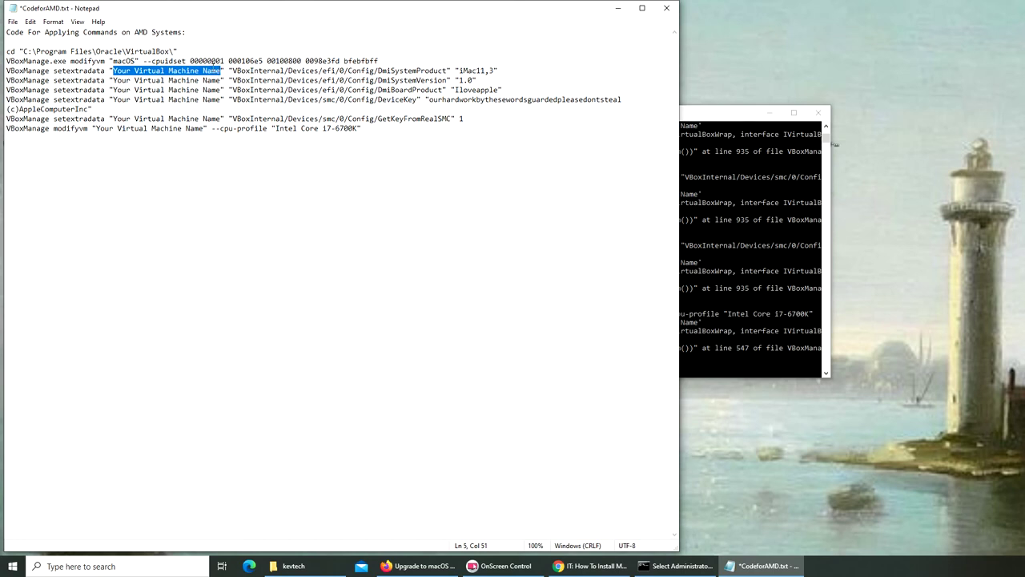
Step: Replace all remaining placeholder names with macOS, then save and close CodeforAMD.txt
{"action": "left_click", "coordinate": [12, 22]}
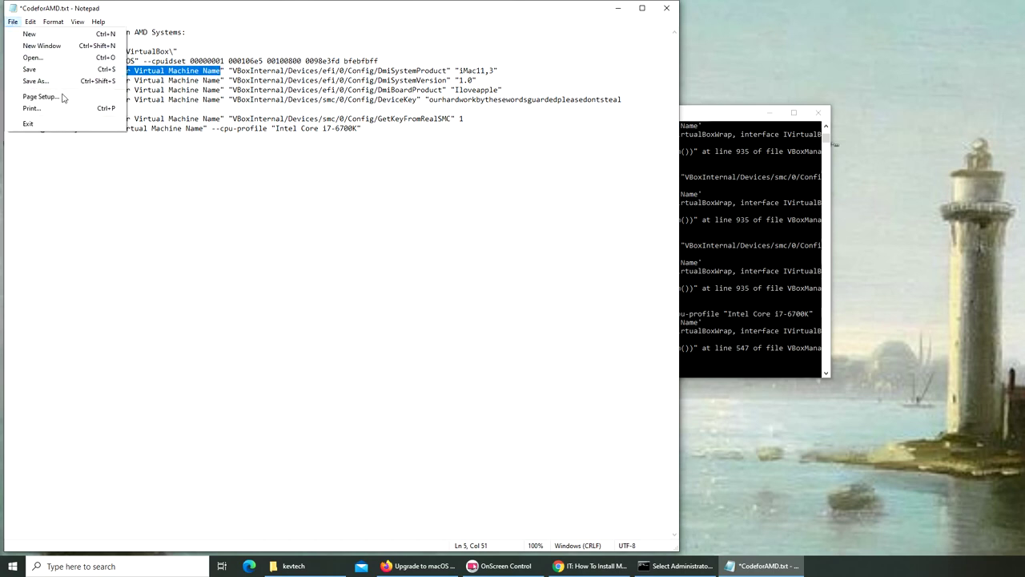
{"action": "left_click", "coordinate": [12, 21]}
{"action": "left_click", "coordinate": [30, 22]}
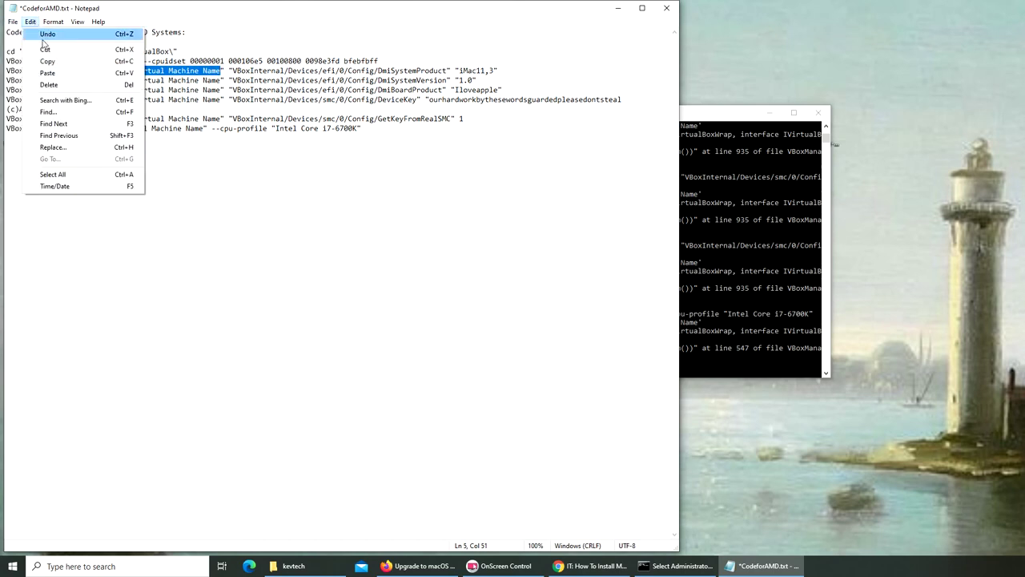
{"action": "left_click", "coordinate": [84, 147]}
{"action": "left_click", "coordinate": [120, 109]}
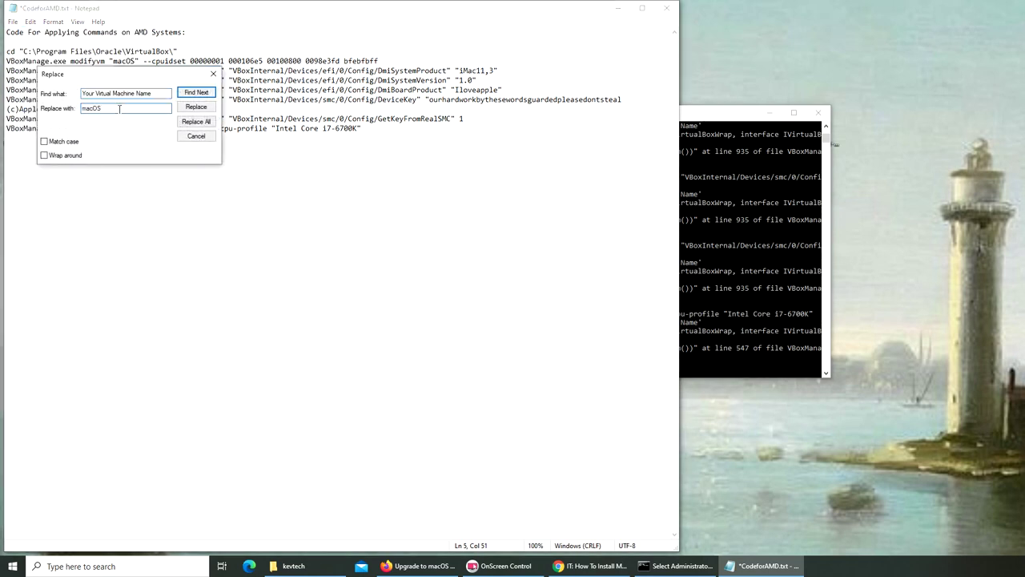
{"action": "left_click", "coordinate": [196, 121]}
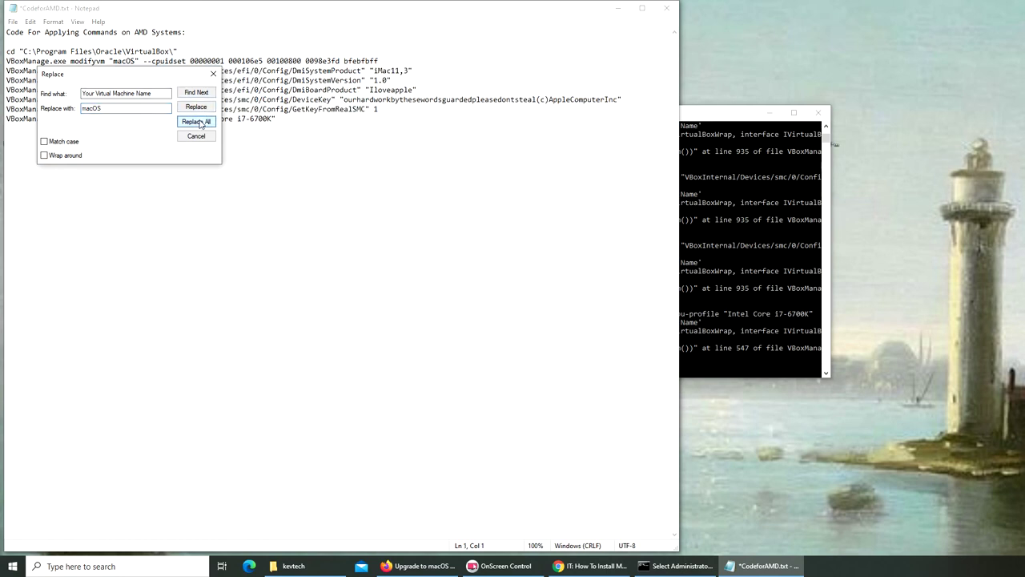
{"action": "left_click", "coordinate": [213, 75]}
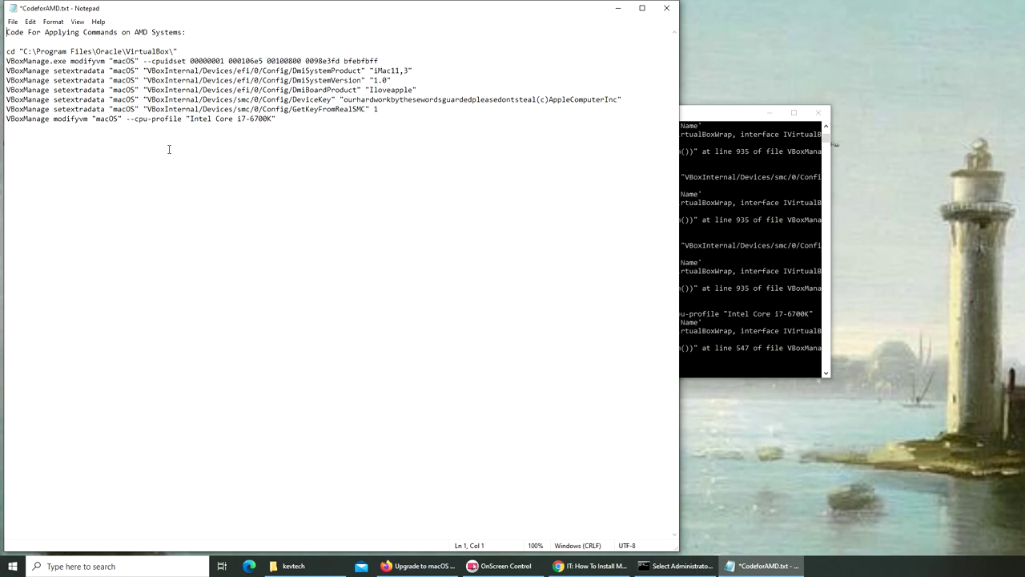
{"action": "left_click", "coordinate": [662, 13]}
{"action": "left_click", "coordinate": [645, 286]}
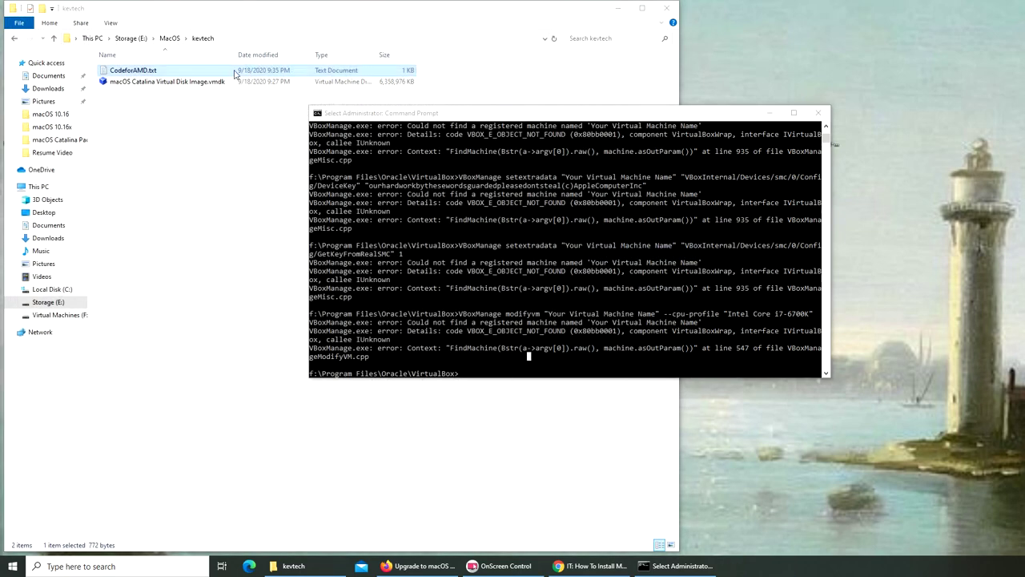
Step: Reopen CodeforAMD.txt and paste its corrected VBoxManage commands into Command Prompt to run them
{"action": "double_click", "coordinate": [160, 70]}
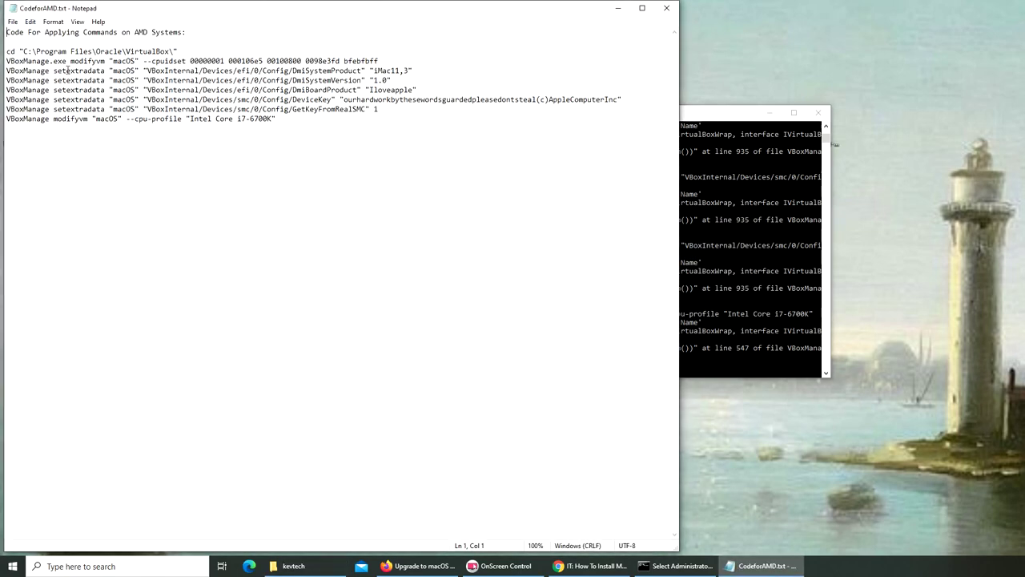
{"action": "left_click_drag", "start_coordinate": [7, 61], "coordinate": [279, 123]}
{"action": "key", "text": "super+c"}
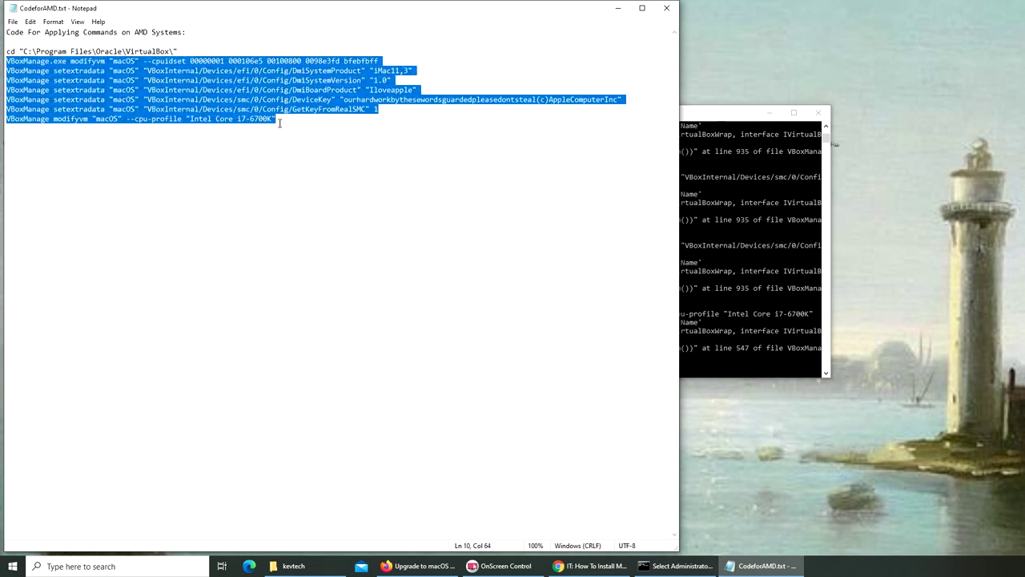
{"action": "left_click", "coordinate": [749, 295]}
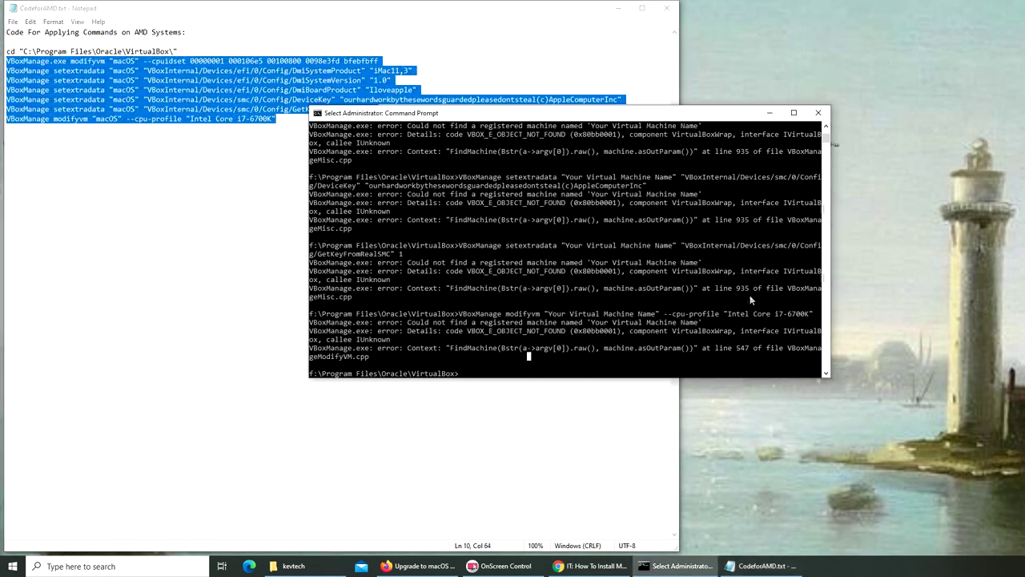
{"action": "right_click", "coordinate": [590, 374]}
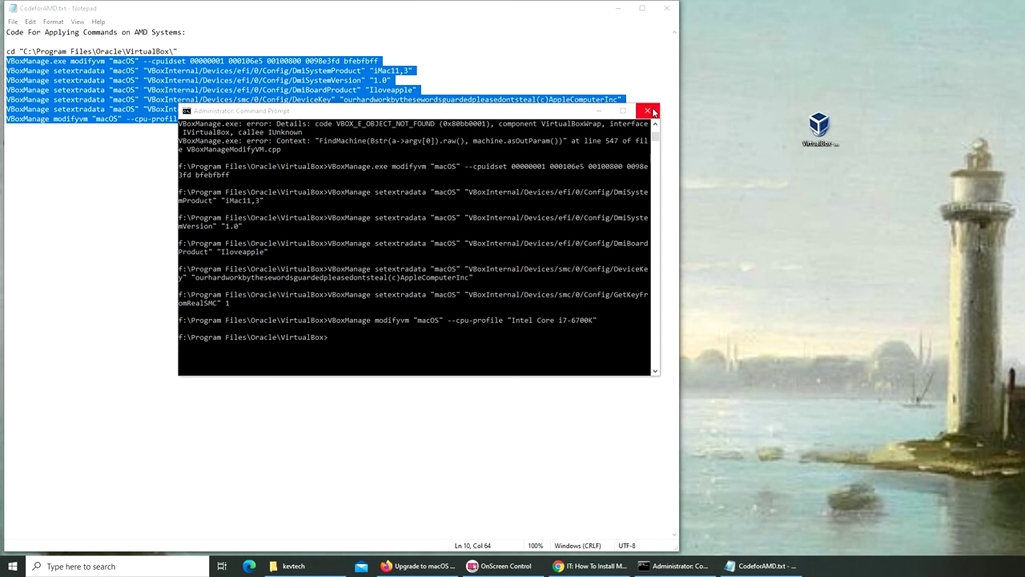
Step: Close Command Prompt with the exit command
{"action": "left_click", "coordinate": [443, 361]}
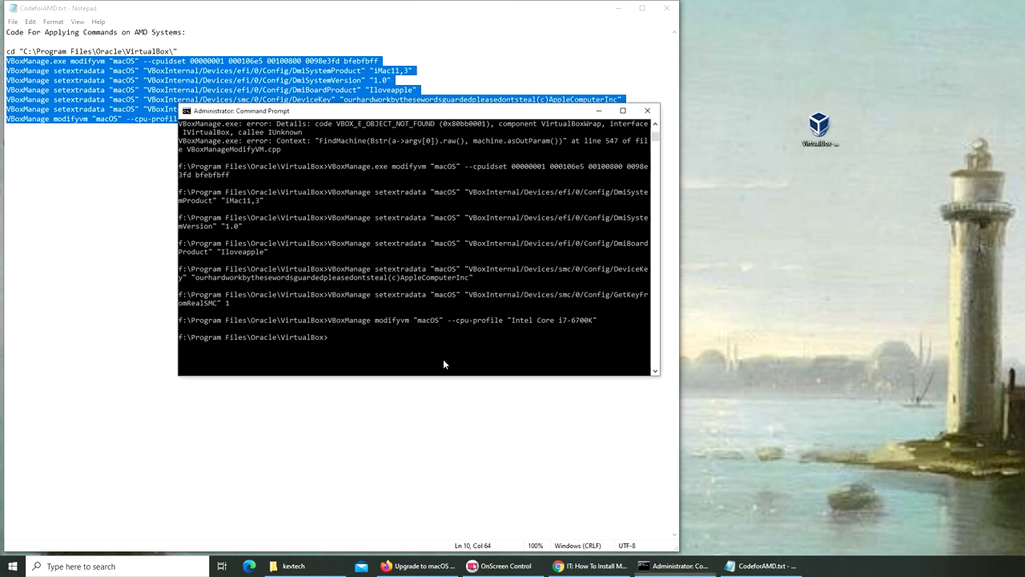
{"action": "left_click", "coordinate": [441, 363]}
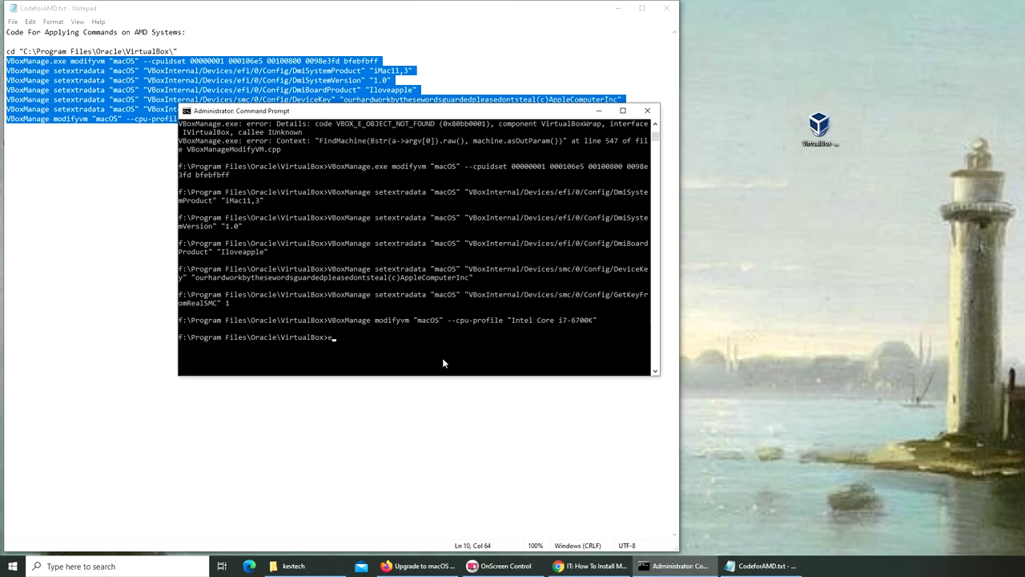
{"action": "type", "text": "exit"}
{"action": "key", "text": "Return"}
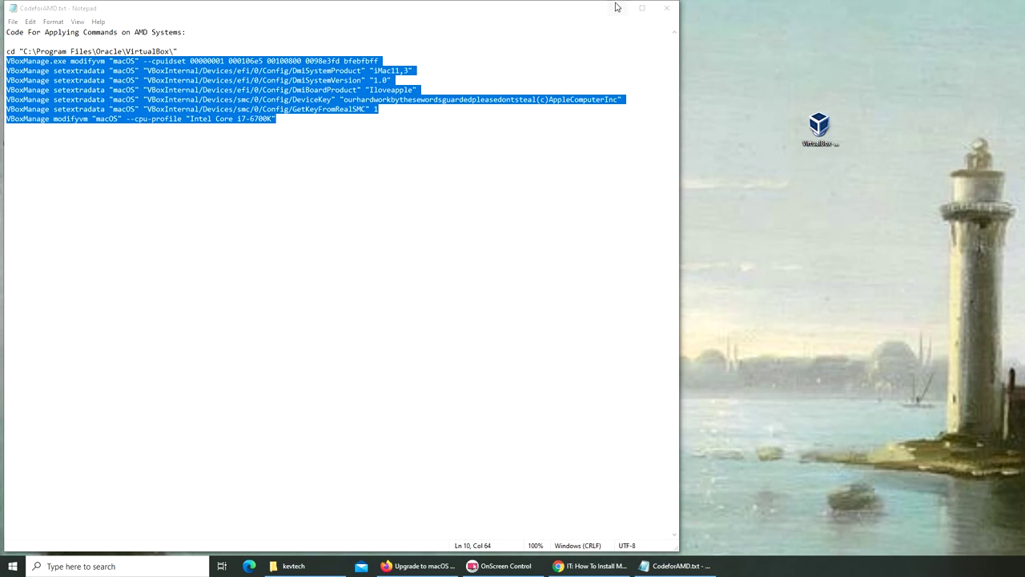
Step: Minimize Notepad and Explorer, launch Oracle VM VirtualBox and start the macOS VM
{"action": "left_click", "coordinate": [617, 8]}
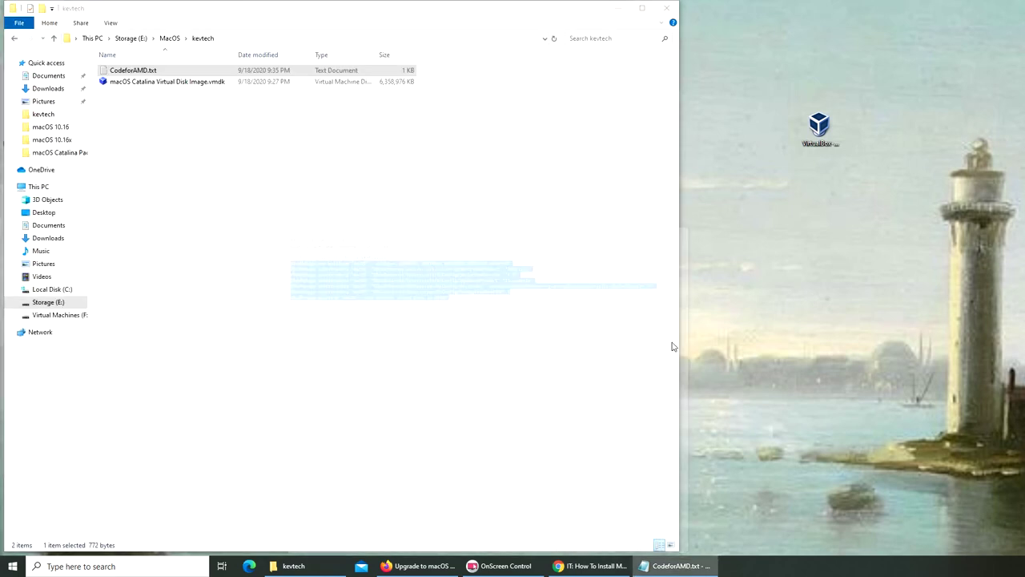
{"action": "left_click", "coordinate": [618, 9]}
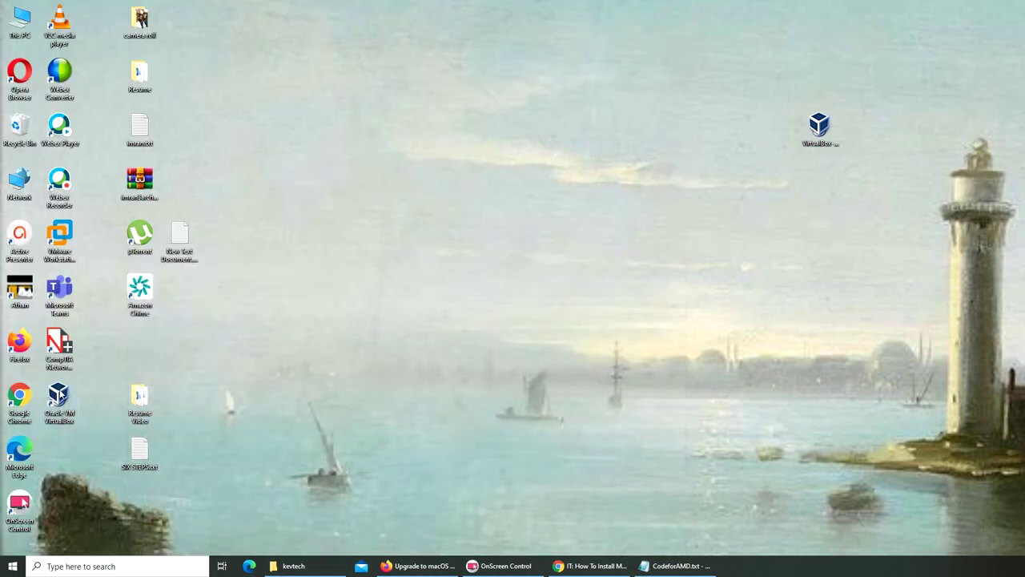
{"action": "double_click", "coordinate": [60, 394]}
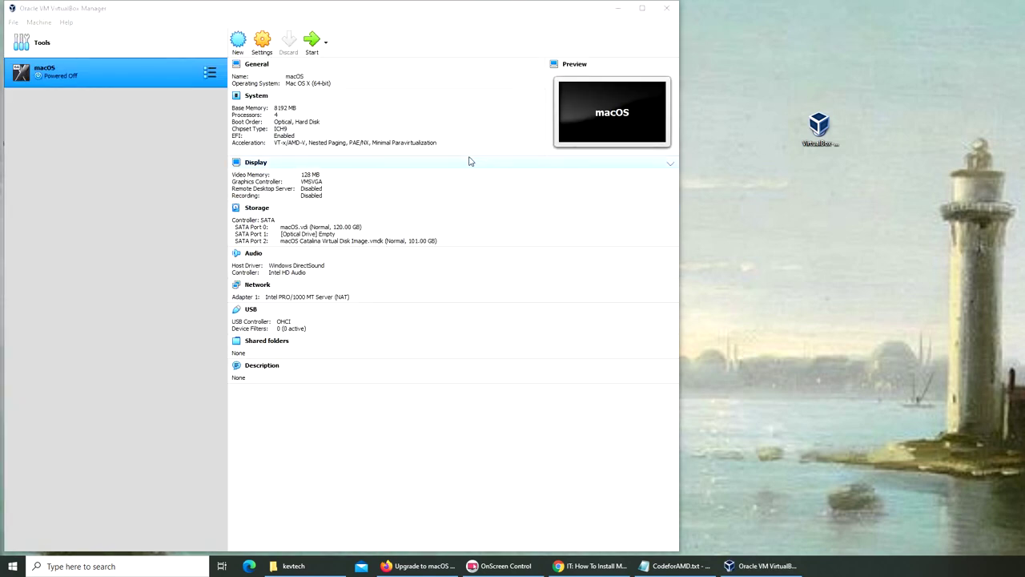
{"action": "left_click", "coordinate": [313, 40]}
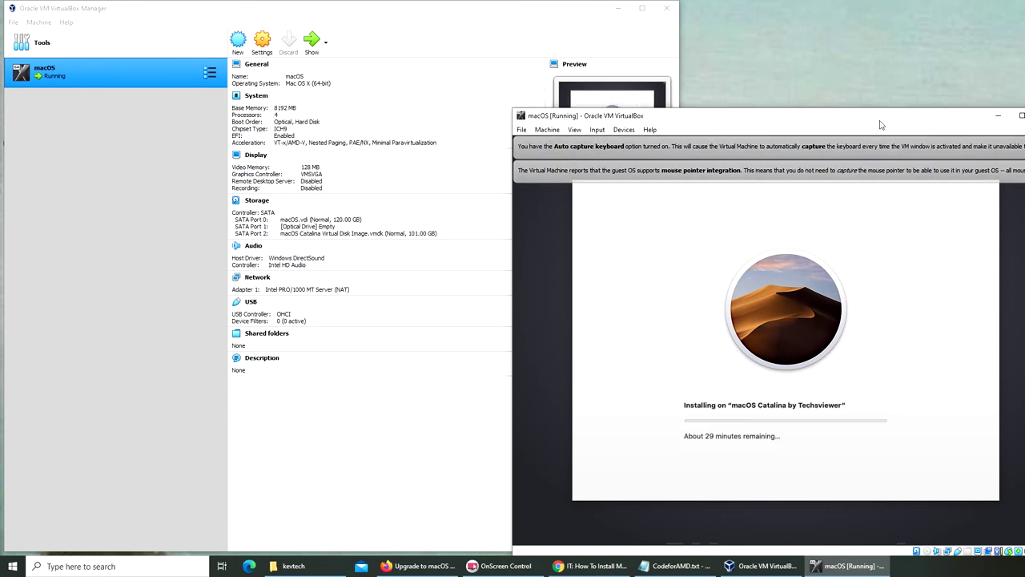
Step: Drag the running macOS VM window up and to the left
{"action": "left_click_drag", "start_coordinate": [881, 120], "coordinate": [812, 115]}
{"action": "left_click_drag", "start_coordinate": [798, 100], "coordinate": [796, 91]}
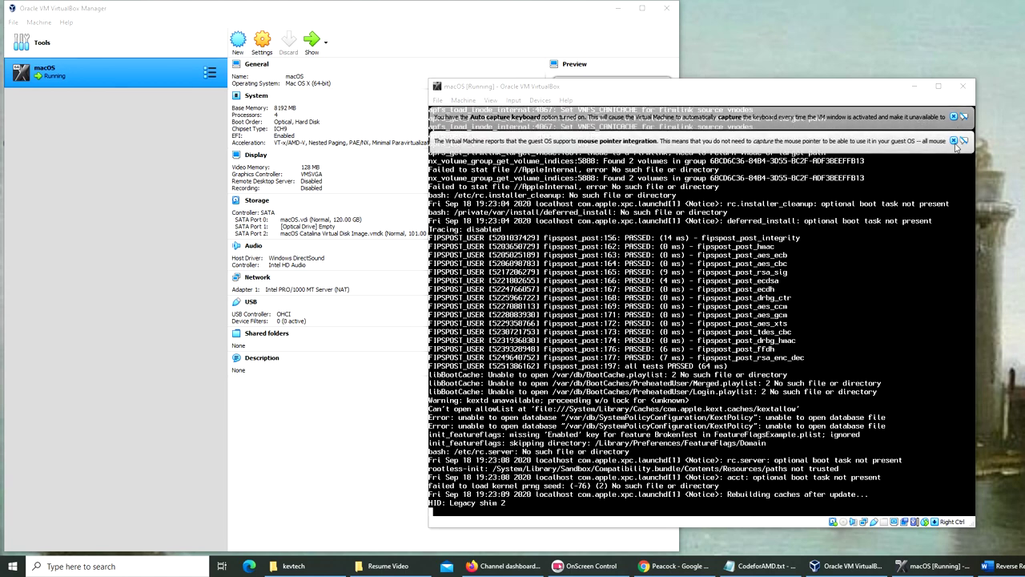
Step: Dismiss the mouse pointer integration banner while the macOS guest boots
{"action": "left_click", "coordinate": [954, 142]}
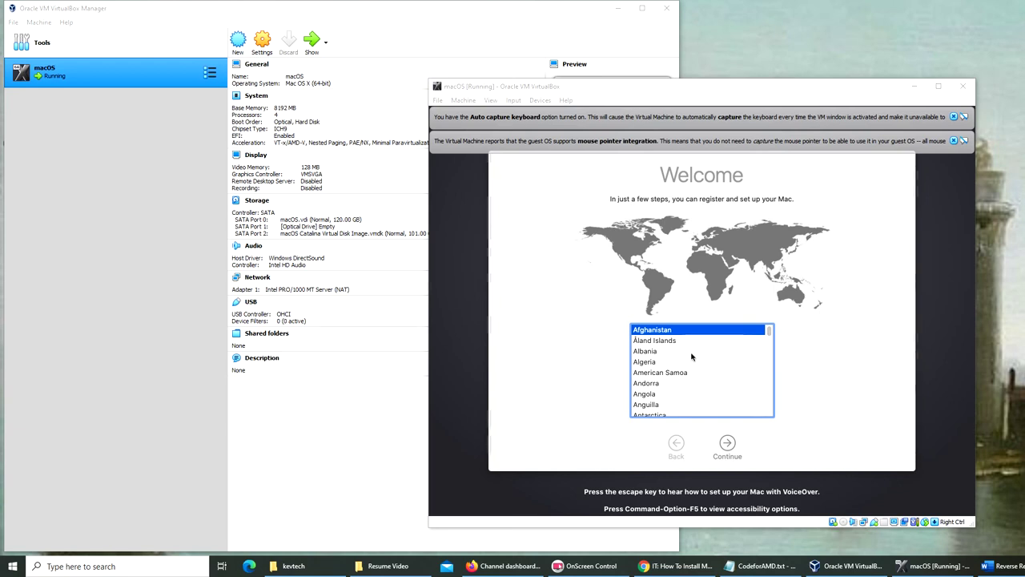
Step: Choose United States as the country on the Welcome screen and continue
{"action": "left_click", "coordinate": [645, 330]}
{"action": "key", "text": "u"}
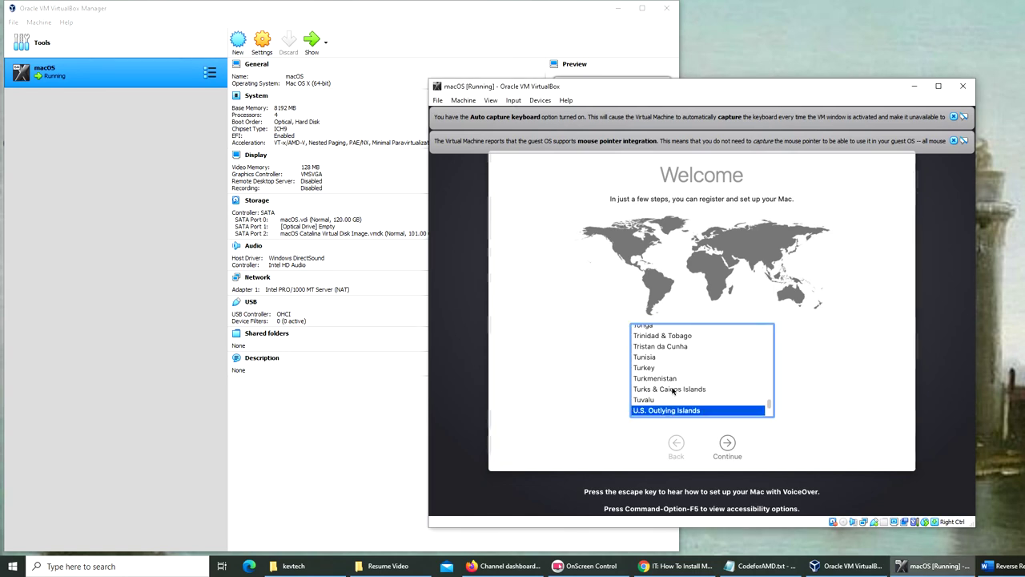
{"action": "key", "text": "Down"}
{"action": "key", "text": "Down"}
{"action": "key", "text": "Down"}
{"action": "key", "text": "Down"}
{"action": "key", "text": "Down"}
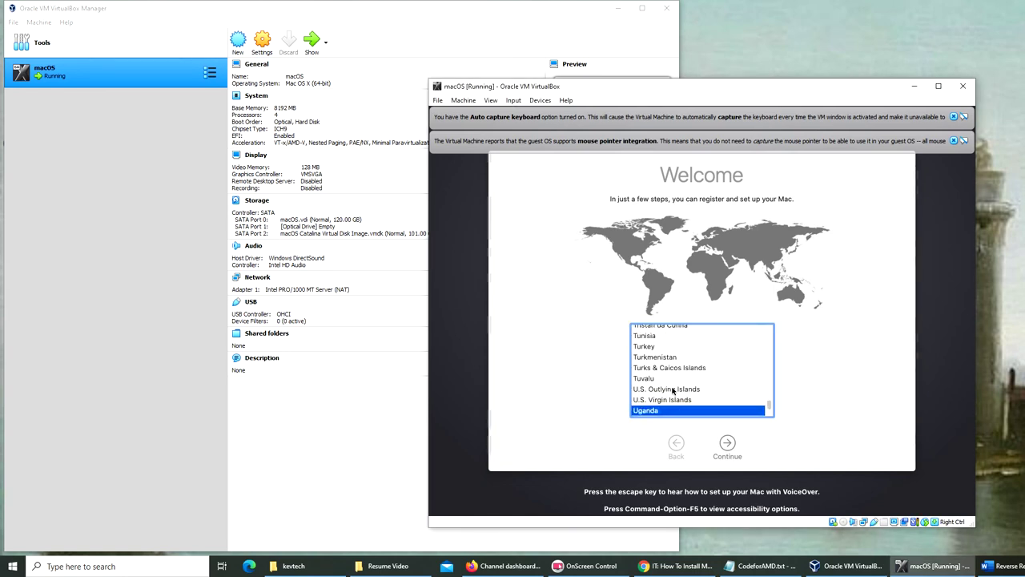
{"action": "key", "text": "Down"}
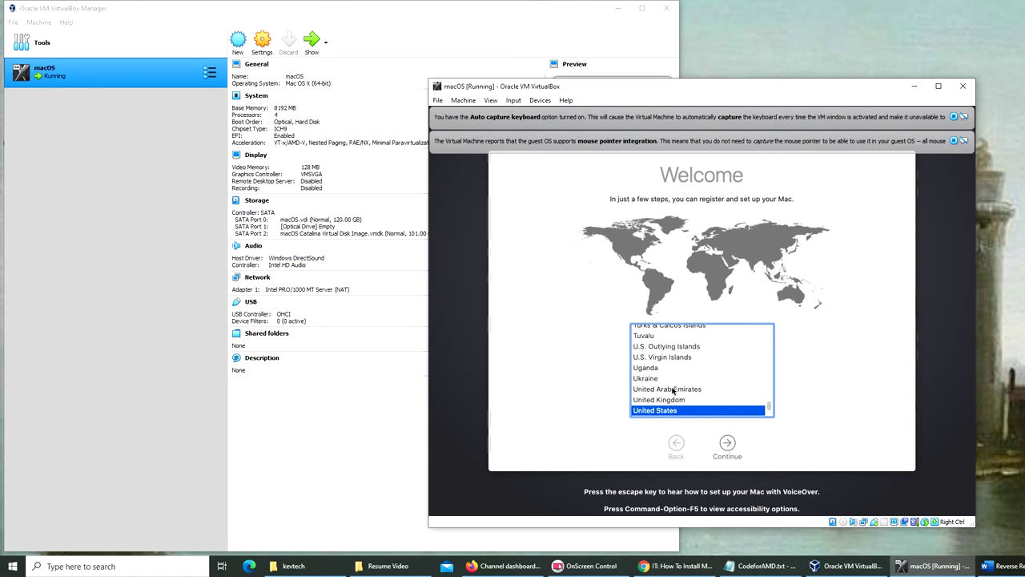
{"action": "left_click", "coordinate": [729, 445]}
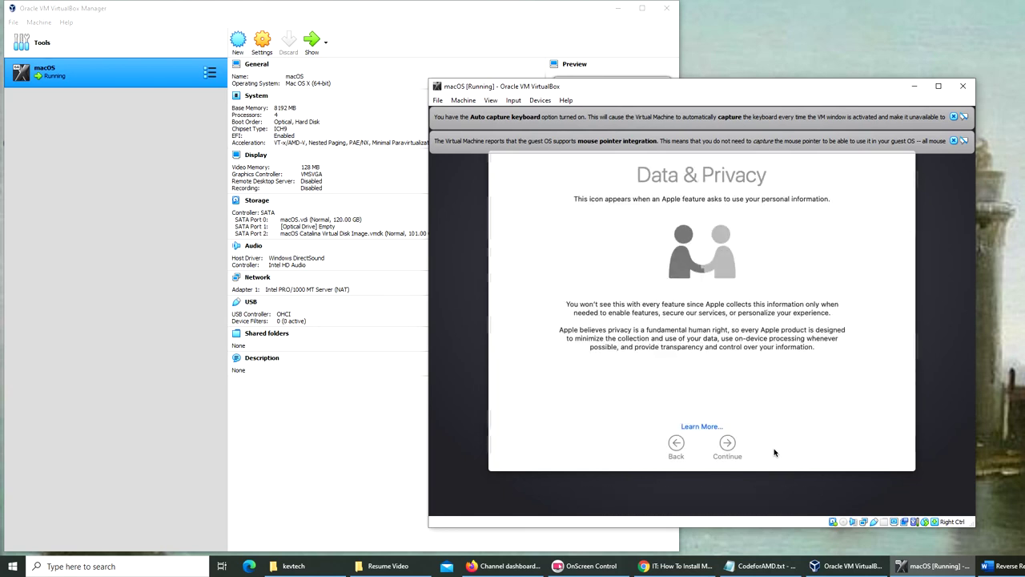
Step: Continue past Data & Privacy and choose not to transfer any information
{"action": "left_click", "coordinate": [728, 443]}
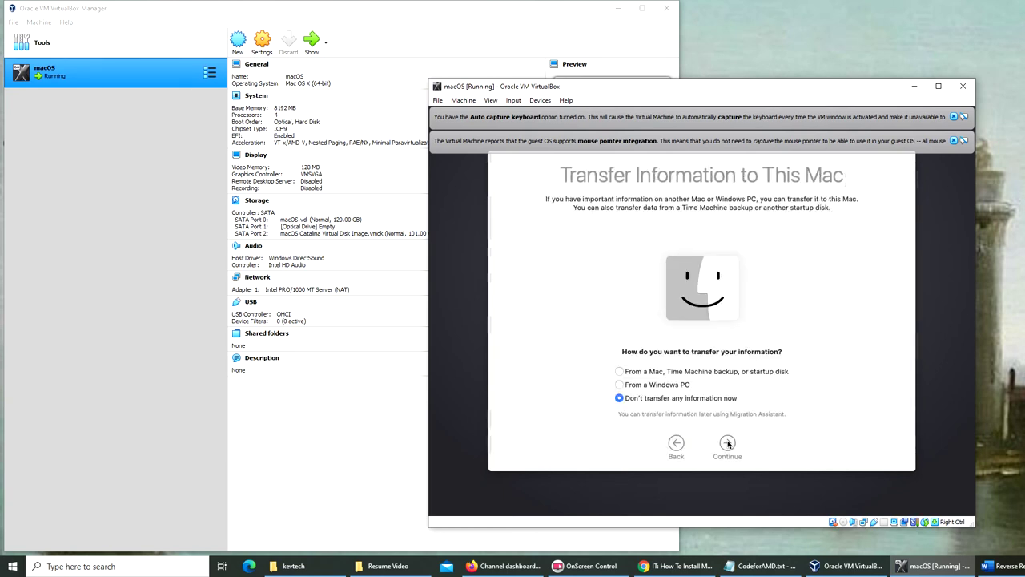
{"action": "left_click", "coordinate": [728, 443]}
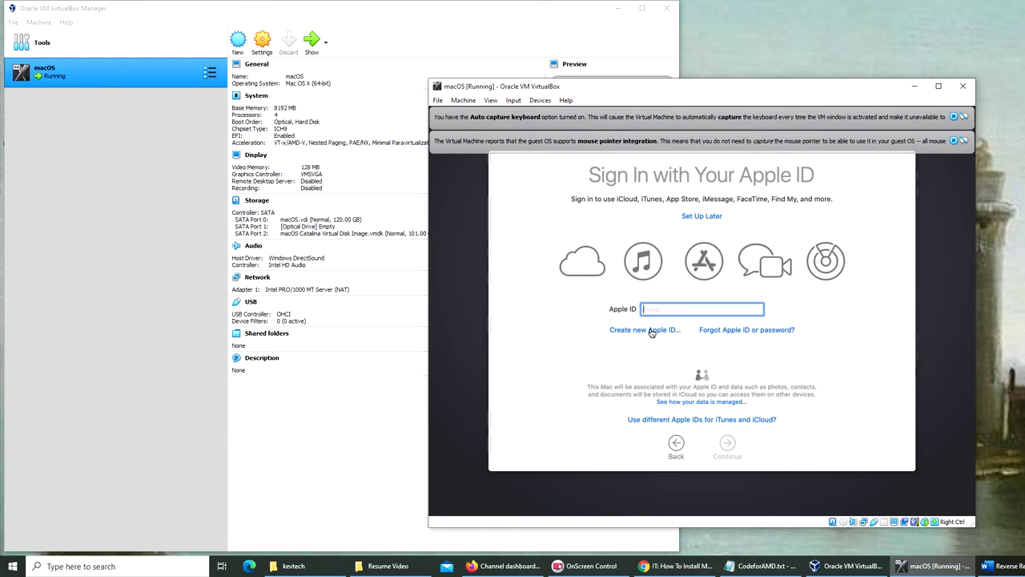
Step: Skip Apple ID sign-in after a failed creation attempt, then agree to the macOS license terms
{"action": "left_click", "coordinate": [652, 331]}
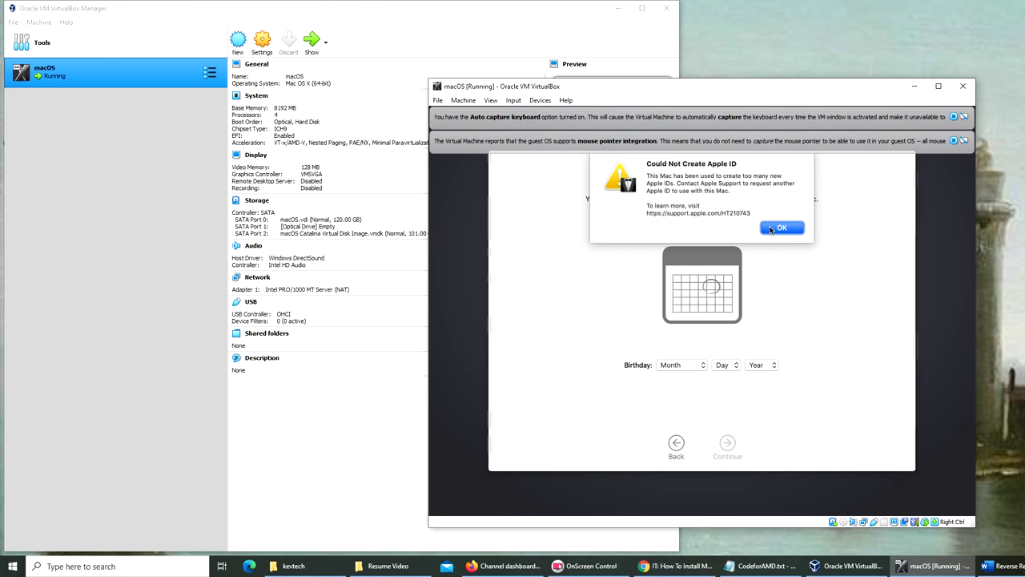
{"action": "left_click", "coordinate": [771, 230]}
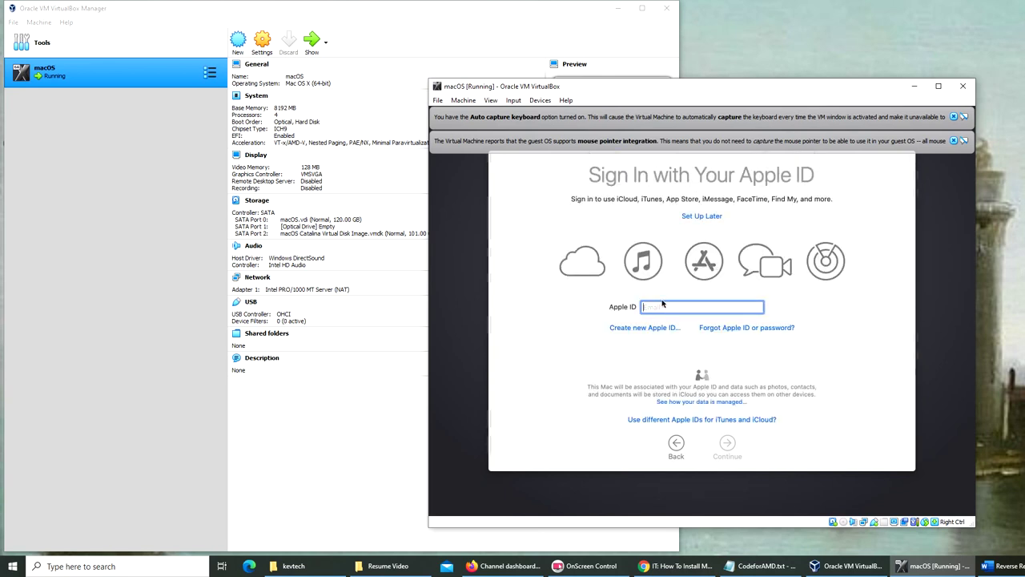
{"action": "left_click", "coordinate": [712, 217]}
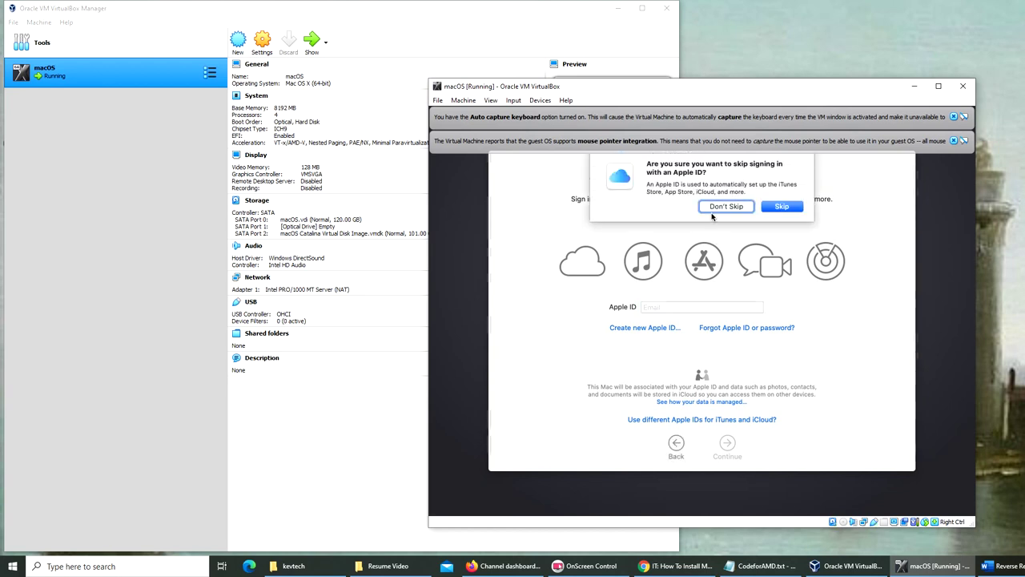
{"action": "left_click", "coordinate": [784, 207]}
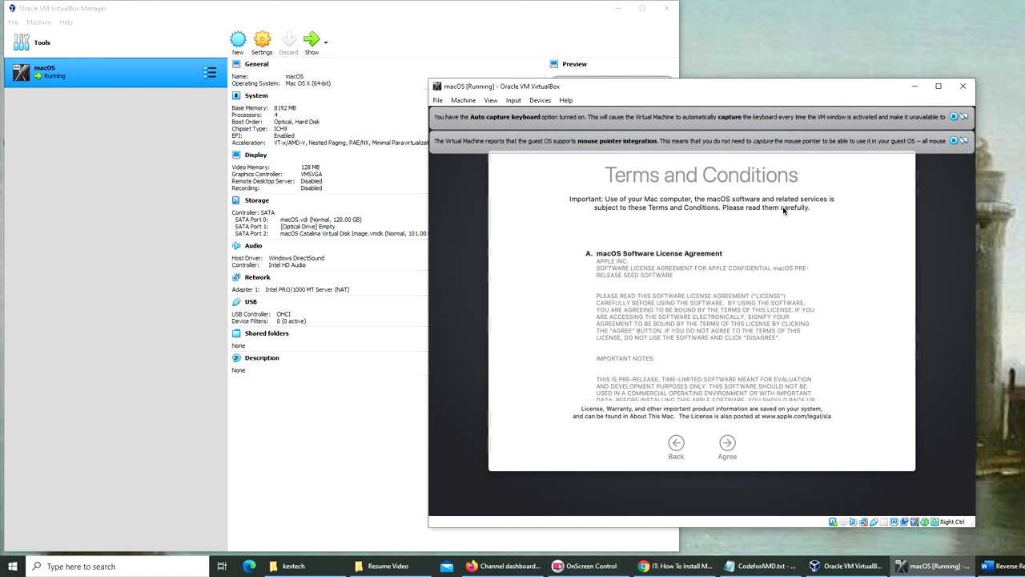
{"action": "left_click", "coordinate": [727, 447]}
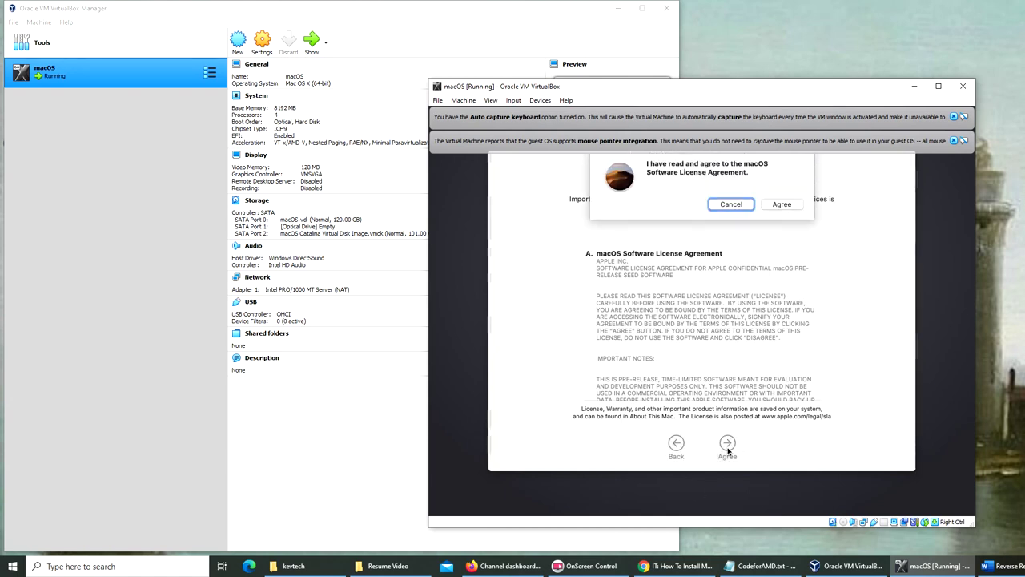
{"action": "left_click", "coordinate": [782, 205]}
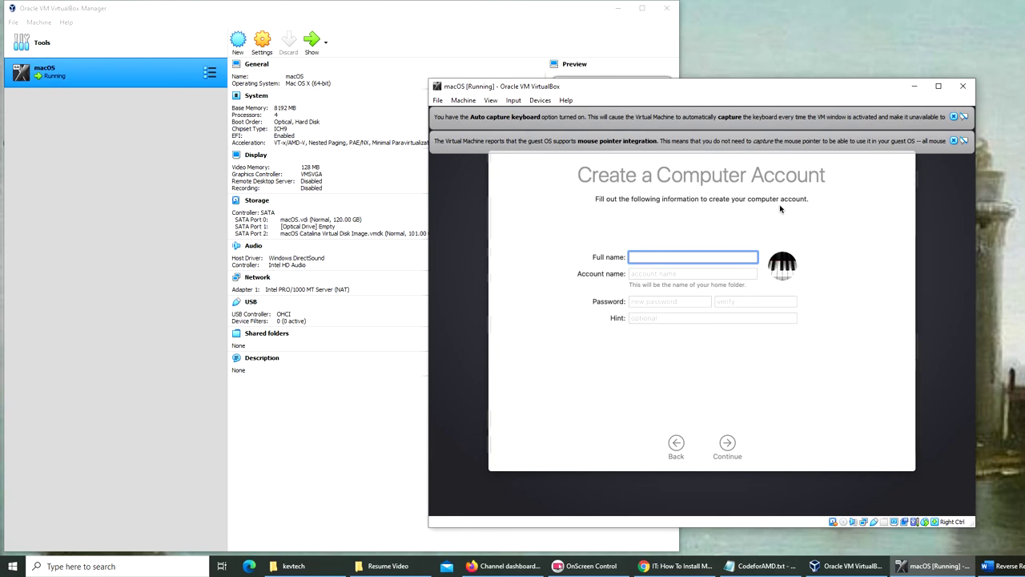
Step: Enter the user's full name, keep the suggested account name, set and verify a password, and create the account
{"action": "type", "text": "Imran"}
{"action": "key", "text": "Tab"}
{"action": "key", "text": "Tab"}
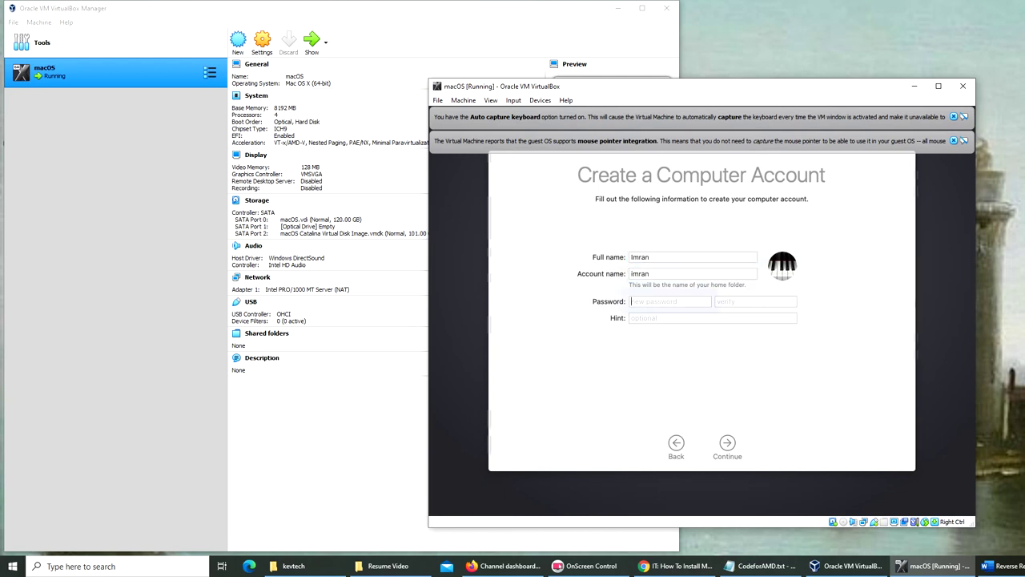
{"action": "type", "text": "123"}
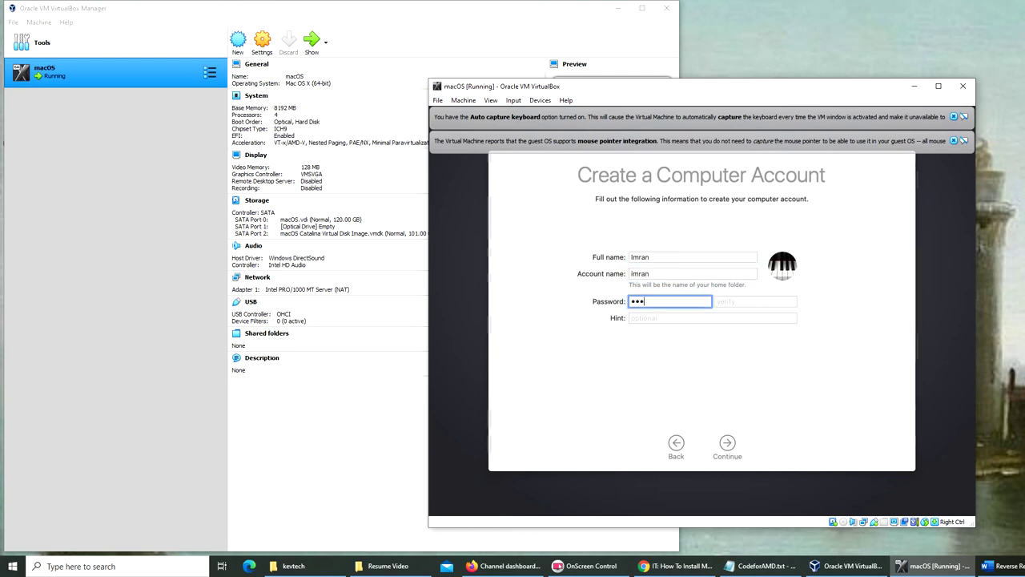
{"action": "key", "text": "BackSpace"}
{"action": "key", "text": "BackSpace"}
{"action": "key", "text": "BackSpace"}
{"action": "type", "text": "1234567890"}
{"action": "key", "text": "Tab"}
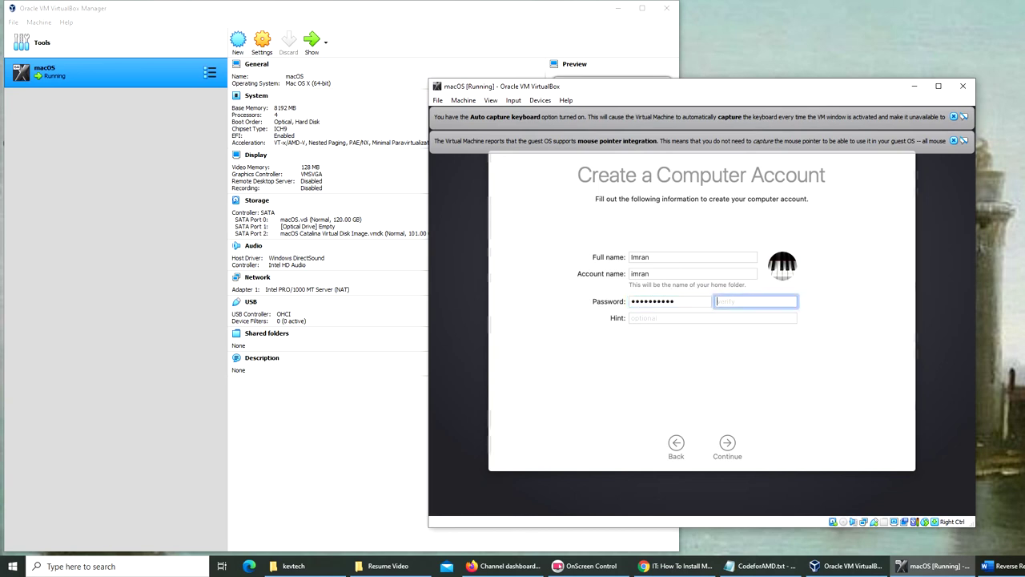
{"action": "type", "text": "1234567890"}
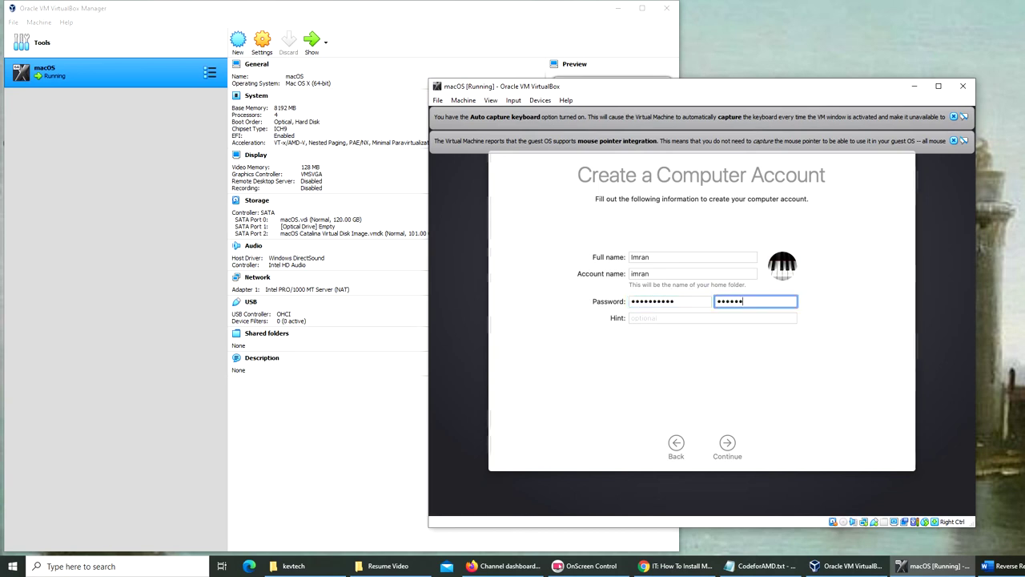
{"action": "key", "text": "Tab"}
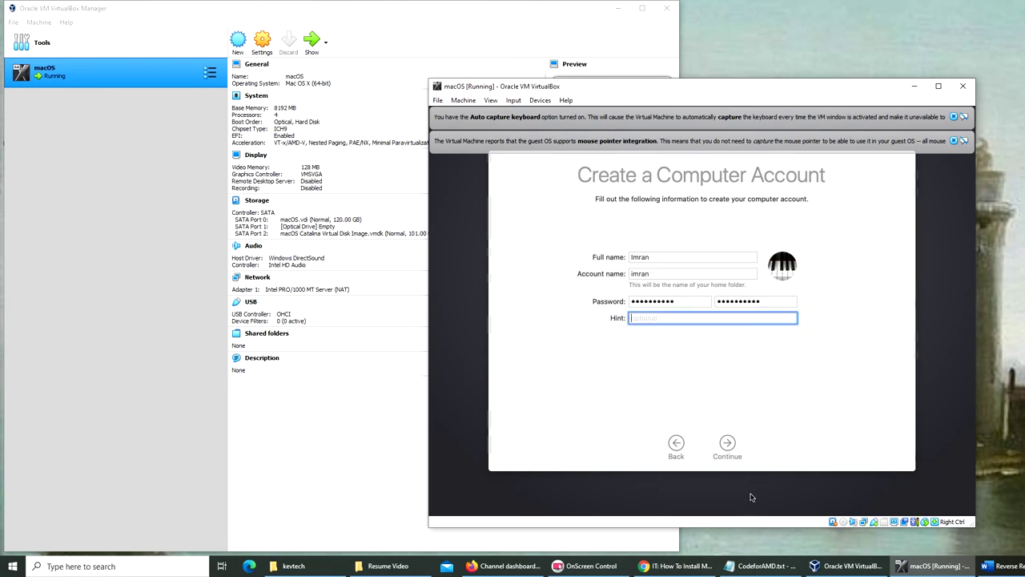
{"action": "left_click", "coordinate": [725, 448]}
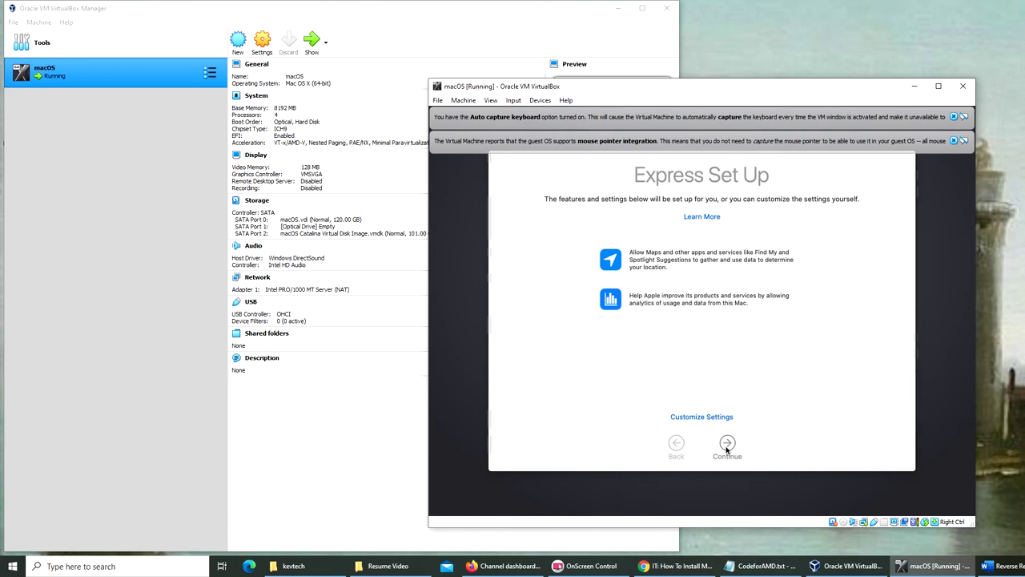
Step: Accept the Express Set Up and Analytics defaults, postpone Screen Time, and keep the Light appearance
{"action": "left_click", "coordinate": [727, 446]}
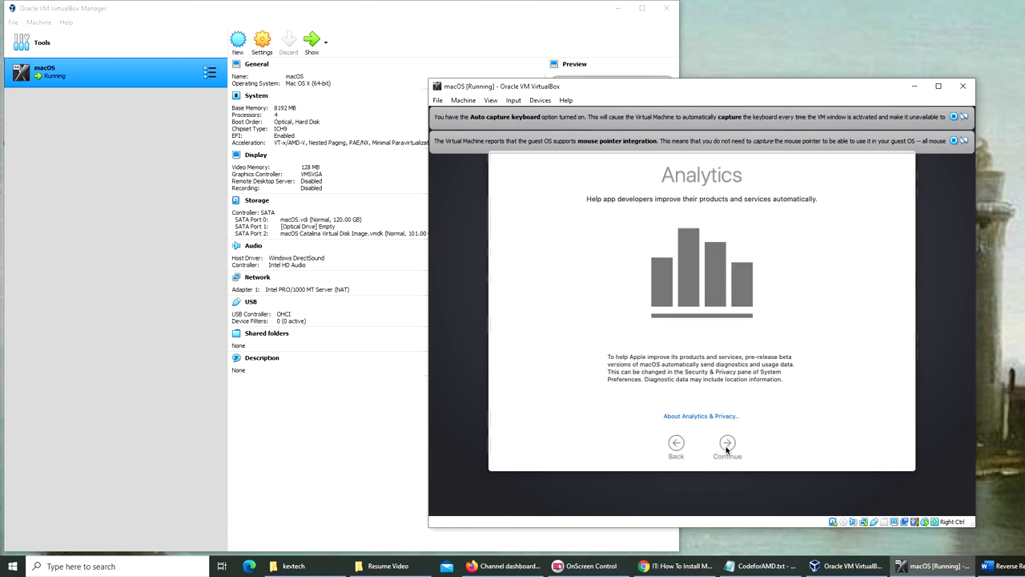
{"action": "left_click", "coordinate": [727, 447]}
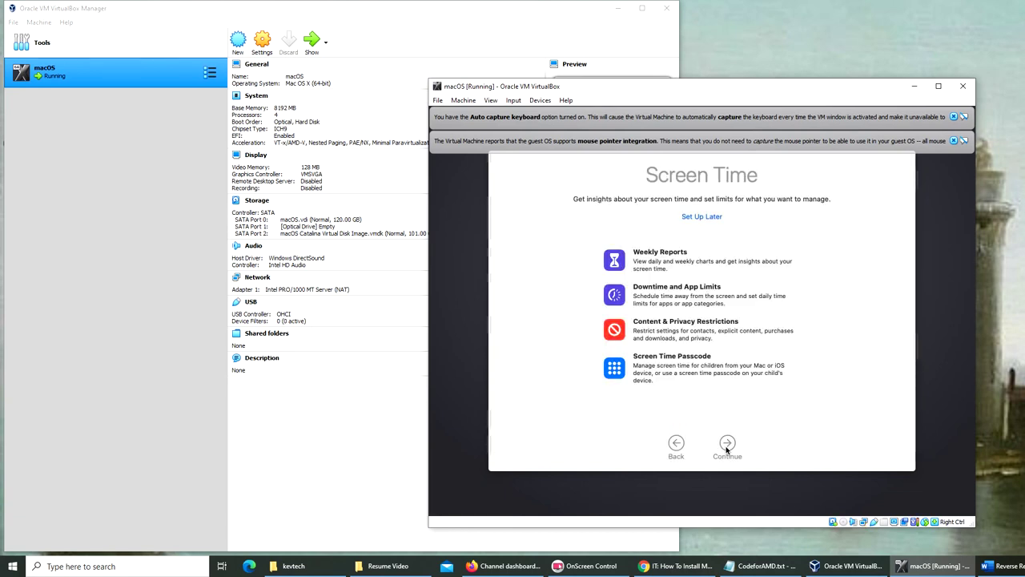
{"action": "left_click", "coordinate": [710, 221]}
{"action": "left_click", "coordinate": [704, 216]}
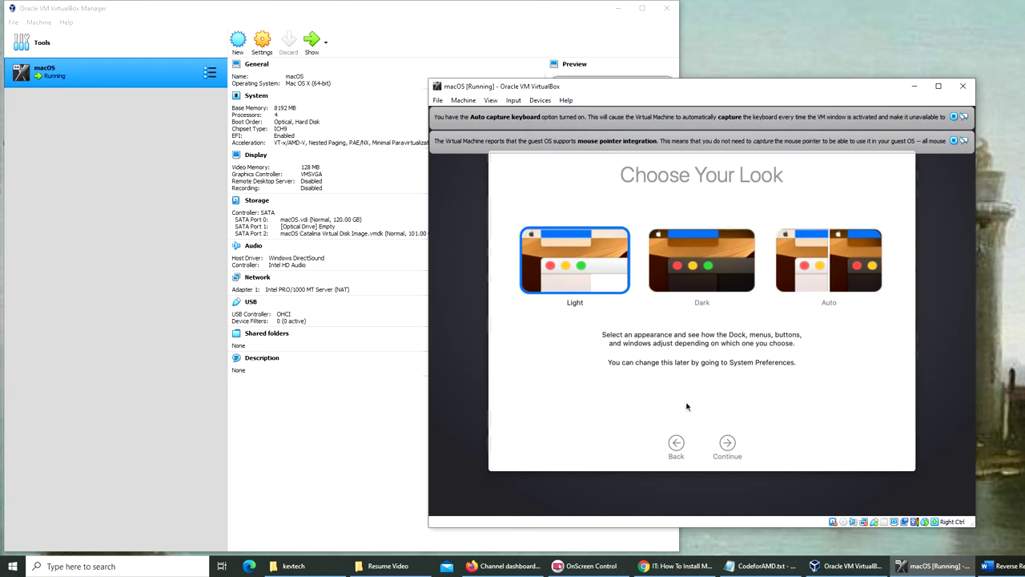
{"action": "left_click", "coordinate": [726, 446]}
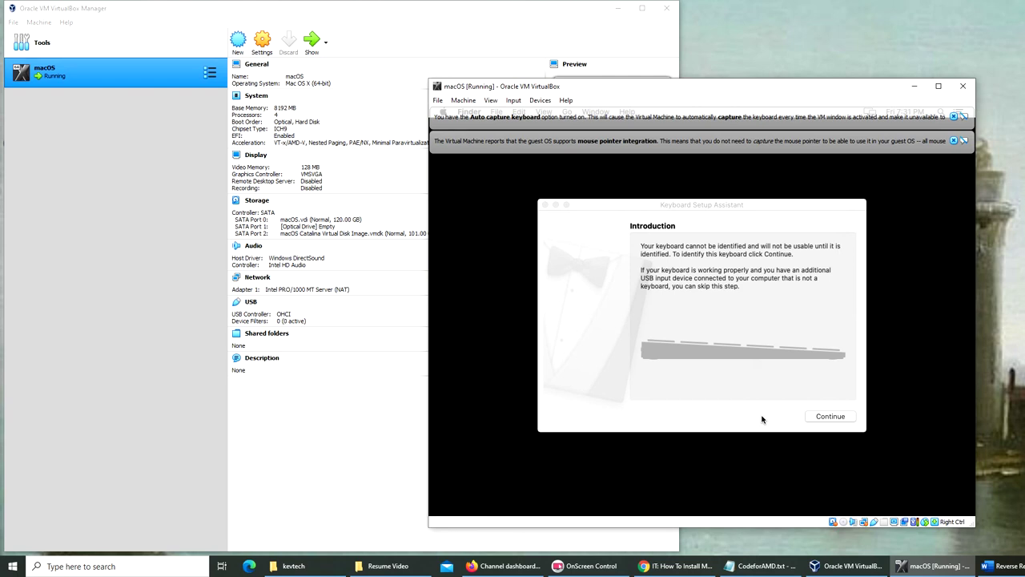
Step: Identify the keyboard by pressing Z and slash, then accept the ANSI keyboard type
{"action": "left_click", "coordinate": [825, 417]}
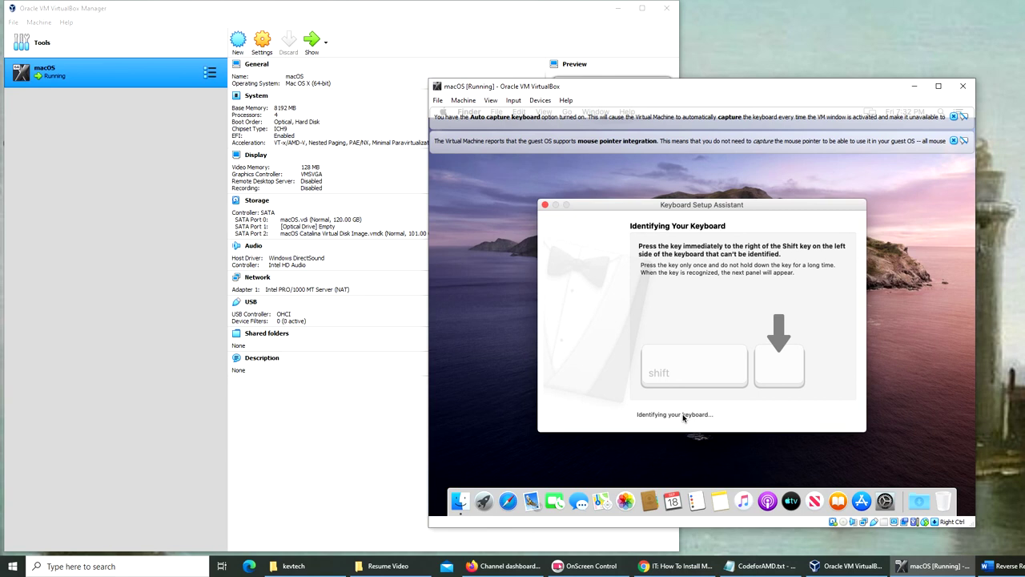
{"action": "key", "text": "z"}
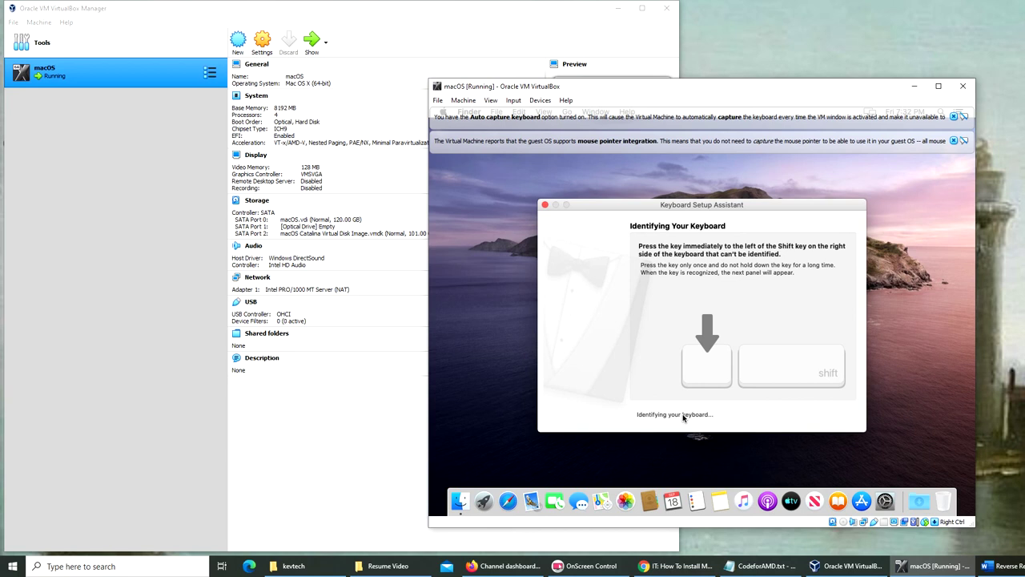
{"action": "key", "text": "slash"}
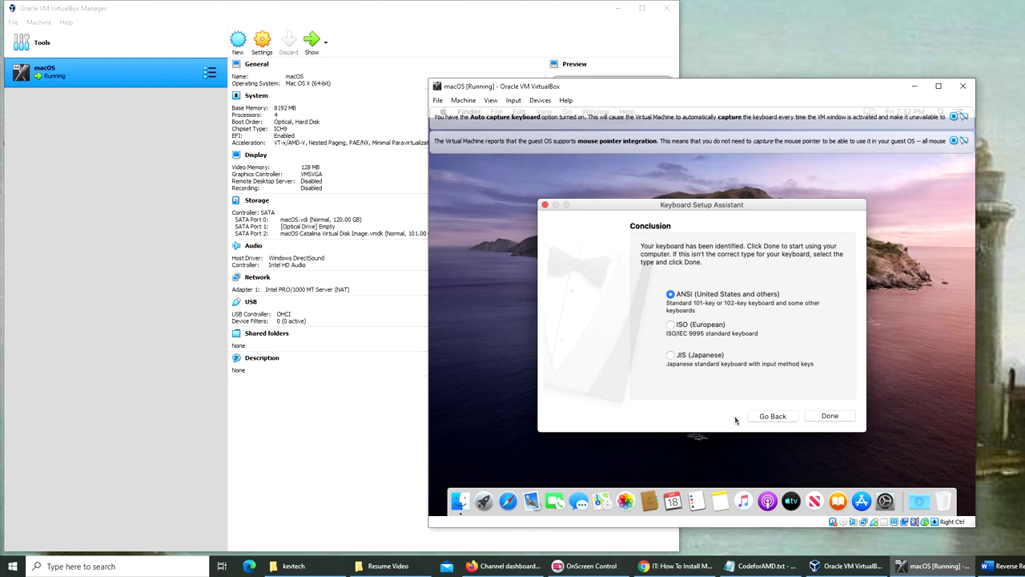
{"action": "left_click", "coordinate": [824, 414]}
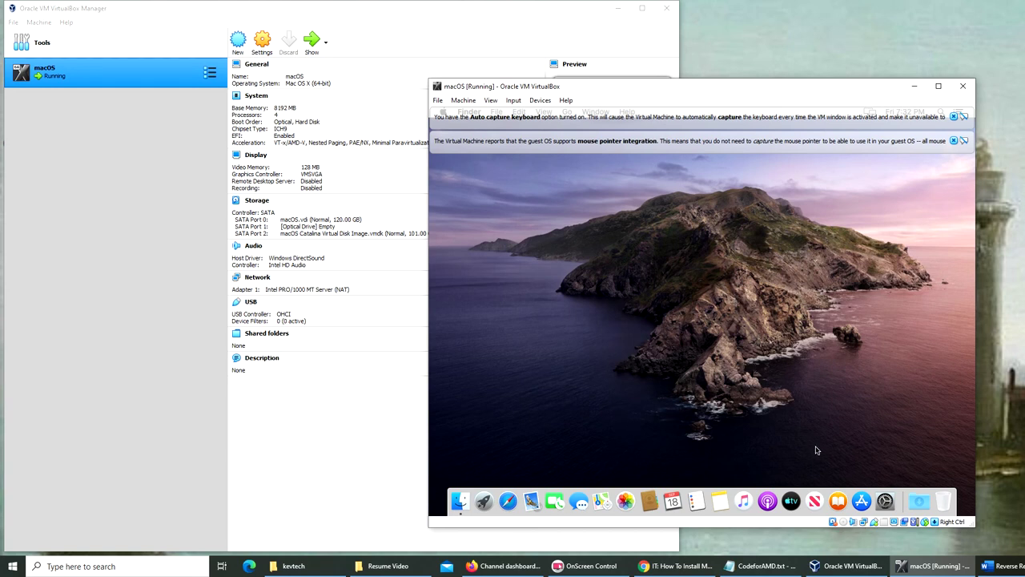
Step: Launch Safari, dismiss the keyboard and mouse integration notices, and load google.com
{"action": "left_click", "coordinate": [505, 499]}
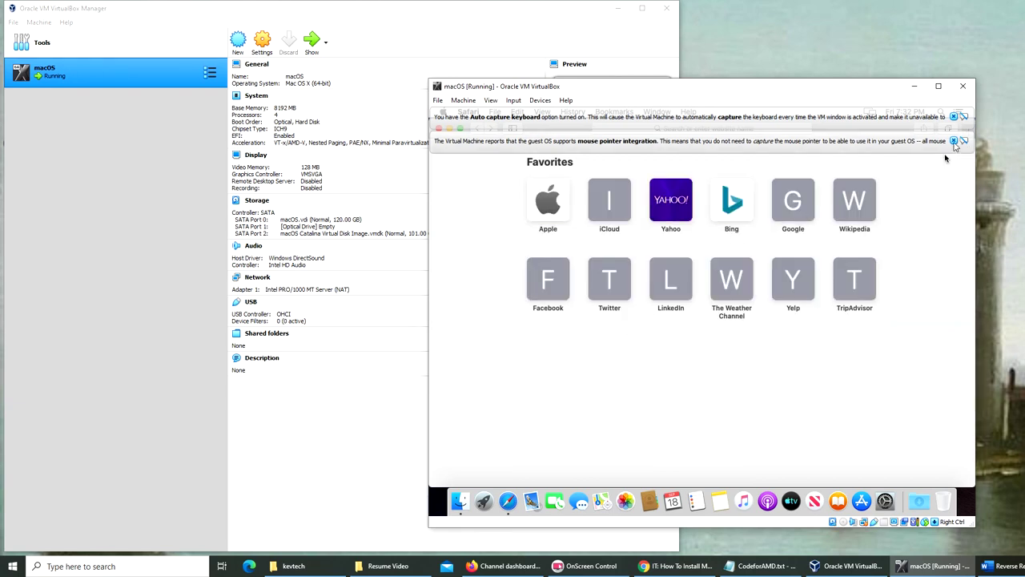
{"action": "left_click", "coordinate": [953, 141]}
{"action": "left_click", "coordinate": [953, 117]}
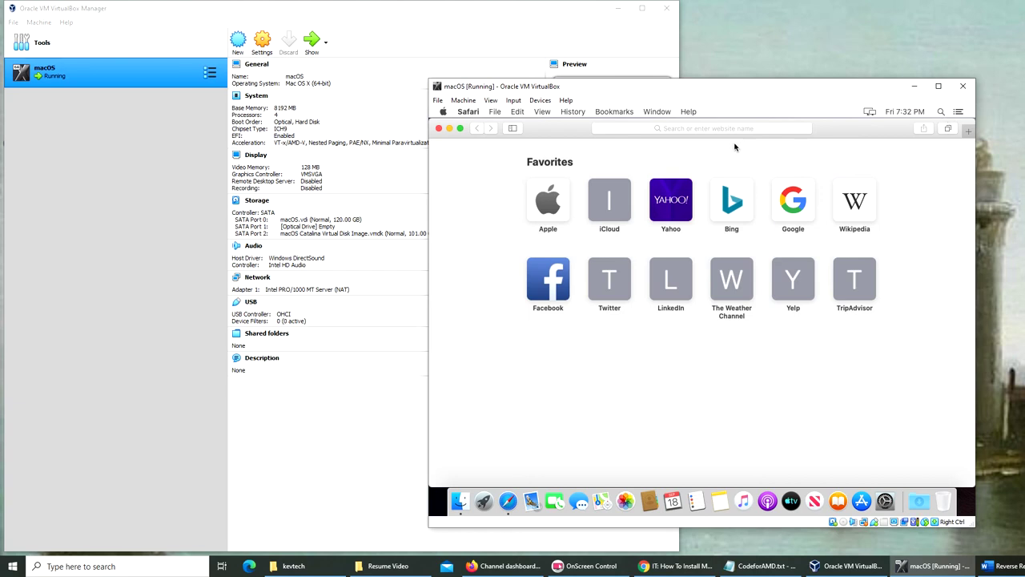
{"action": "left_click", "coordinate": [698, 130]}
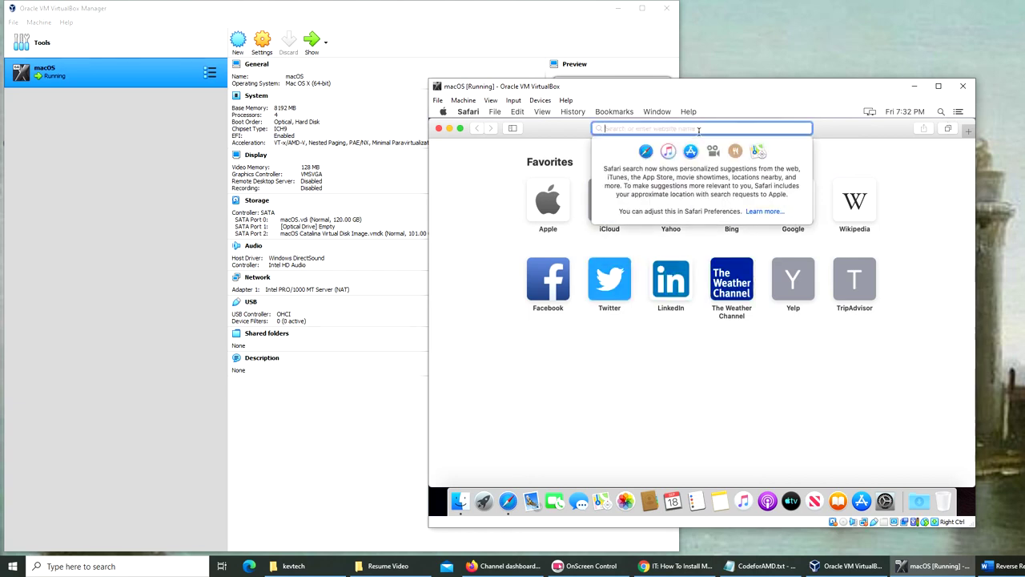
{"action": "type", "text": "google"}
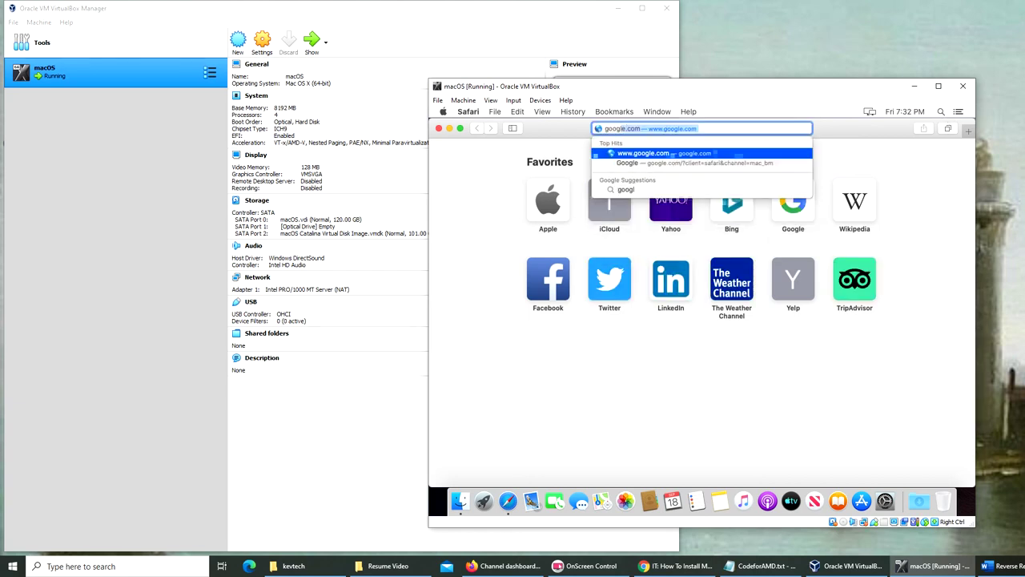
{"action": "key", "text": "Return"}
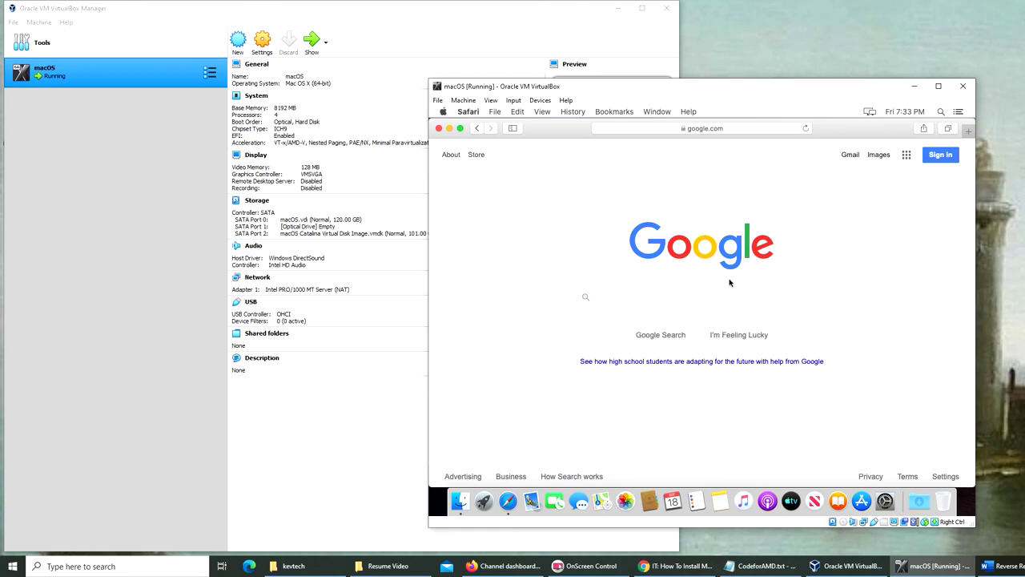
Step: Minimize the VirtualBox Manager, then briefly view Chrome's YouTube tutorial and minimize Chrome
{"action": "left_click", "coordinate": [618, 8]}
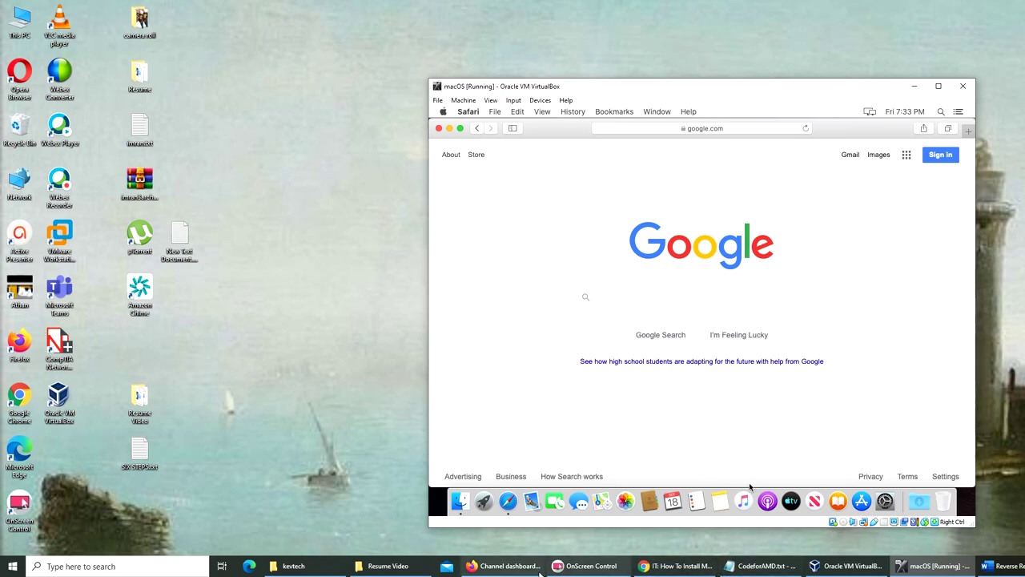
{"action": "left_click", "coordinate": [667, 570]}
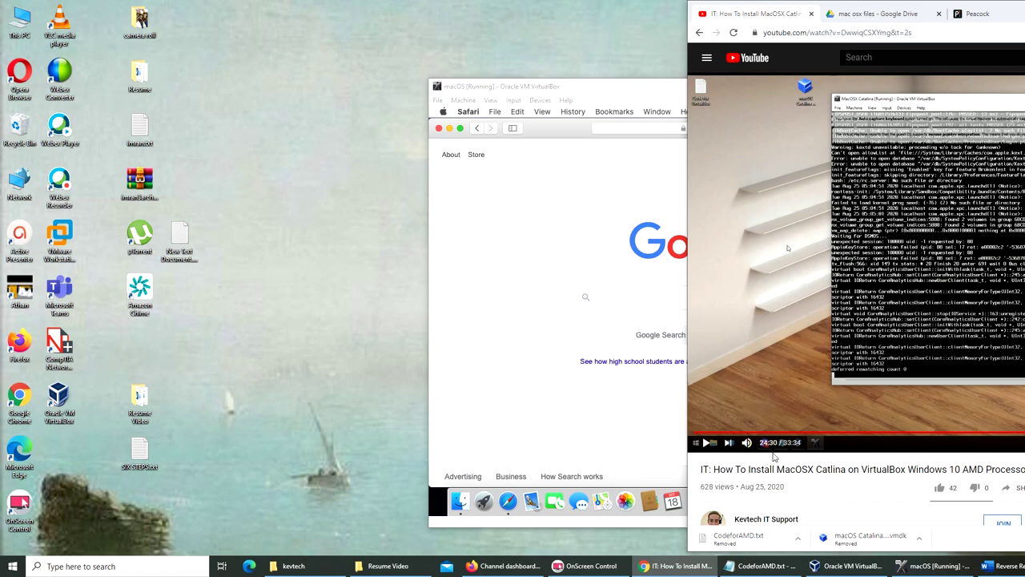
{"action": "scroll", "coordinate": [781, 369], "scroll_direction": "down", "scroll_amount": 2}
{"action": "key", "text": "super+Down"}
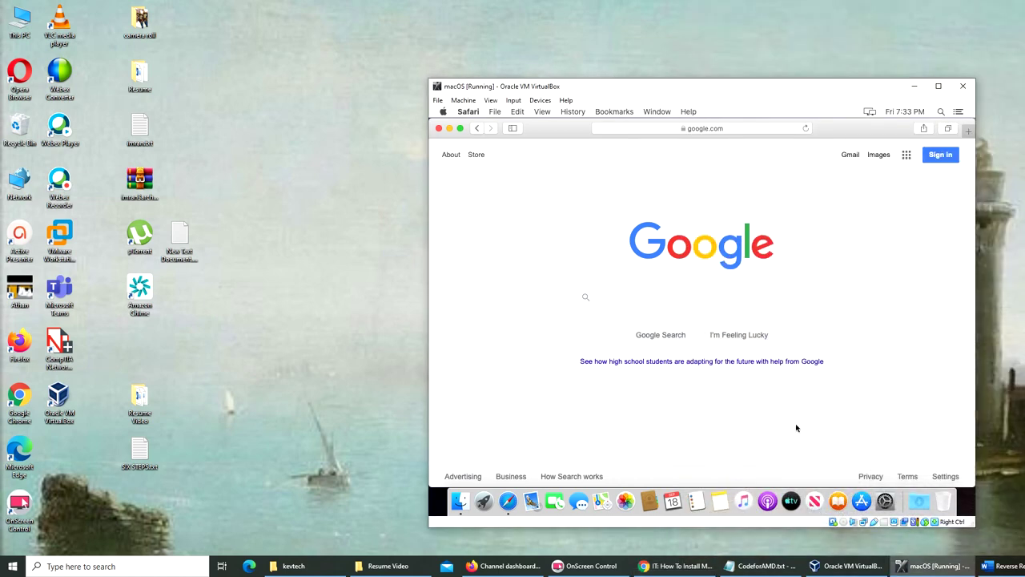